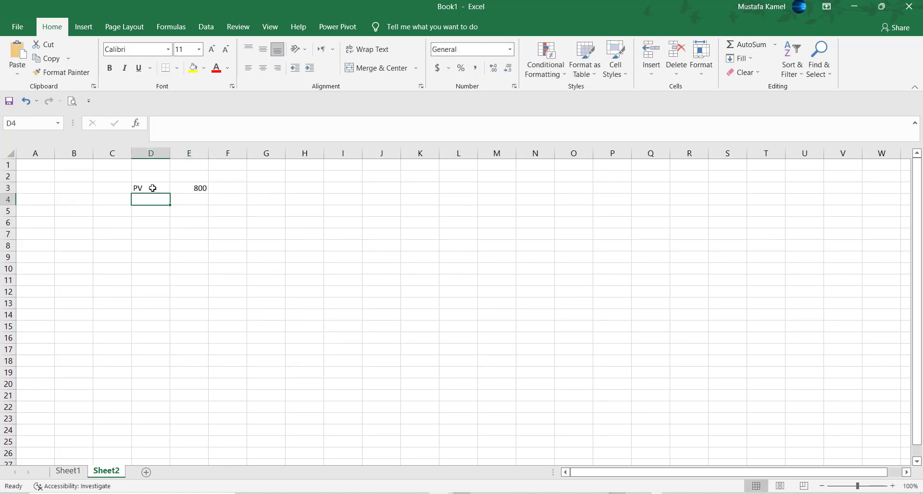
# - Label cell D4 as I and enter the 6% interest rate from the PowerPoint example slide in E4
pyautogui.write('N')
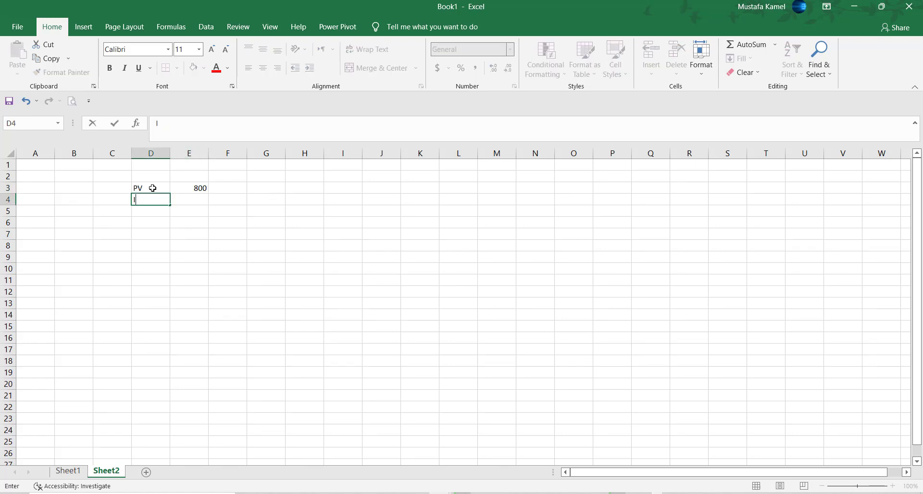
pyautogui.press('Tab')
pyautogui.hotkey('alt', 'Tab')
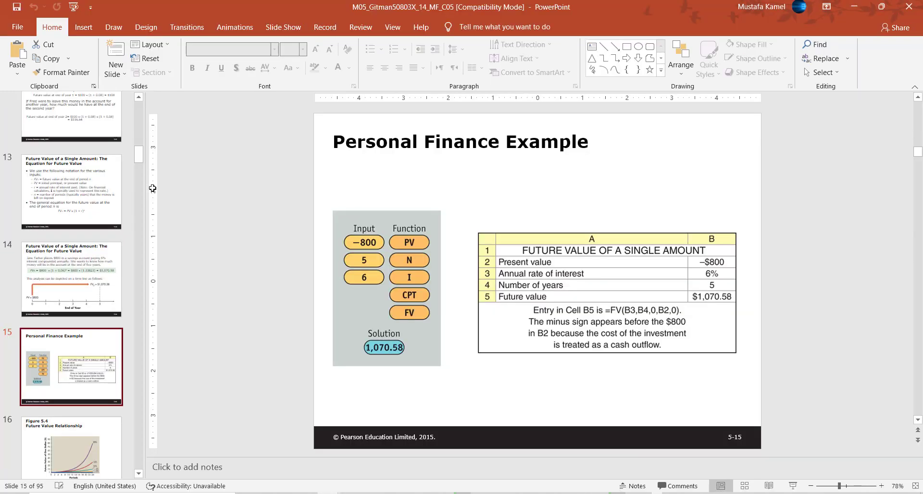
pyautogui.hotkey('alt', 'Tab')
pyautogui.write('6')
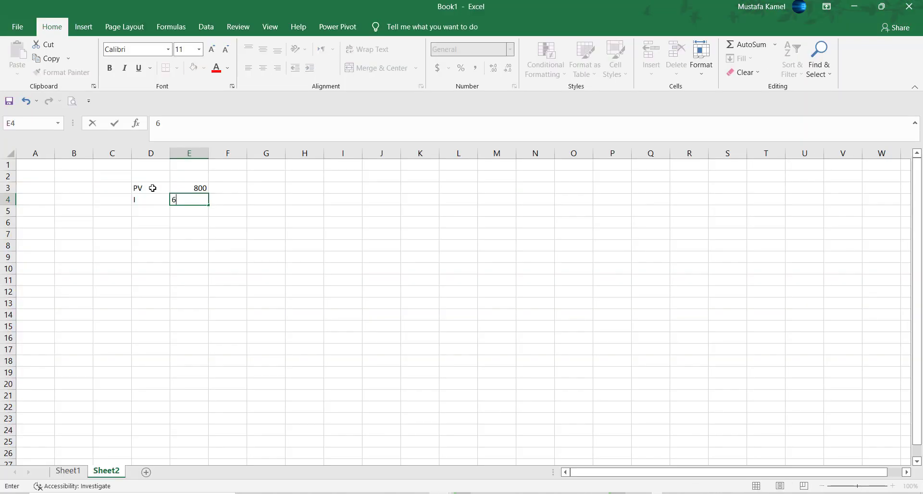
pyautogui.write('%')
pyautogui.press('Return')
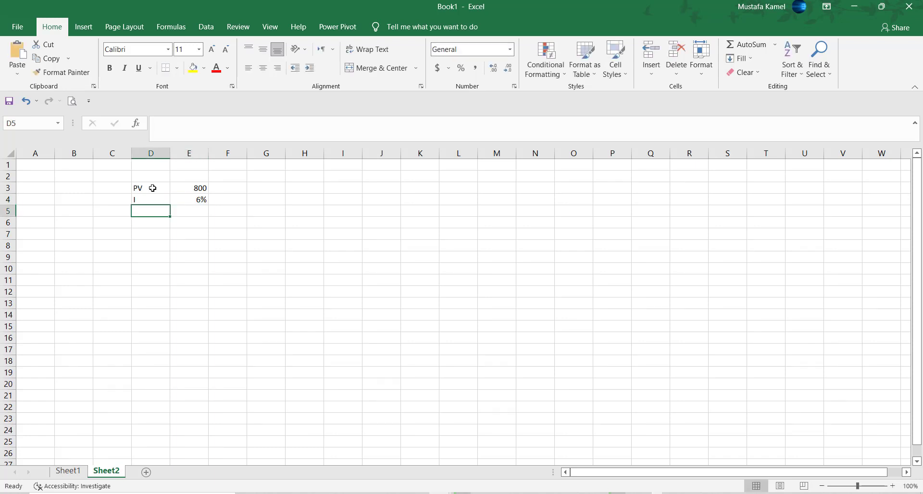
# - Add the label N in D5 with the value 5 in E5, and the label FV in D6
pyautogui.write('N')
pyautogui.press('Tab')
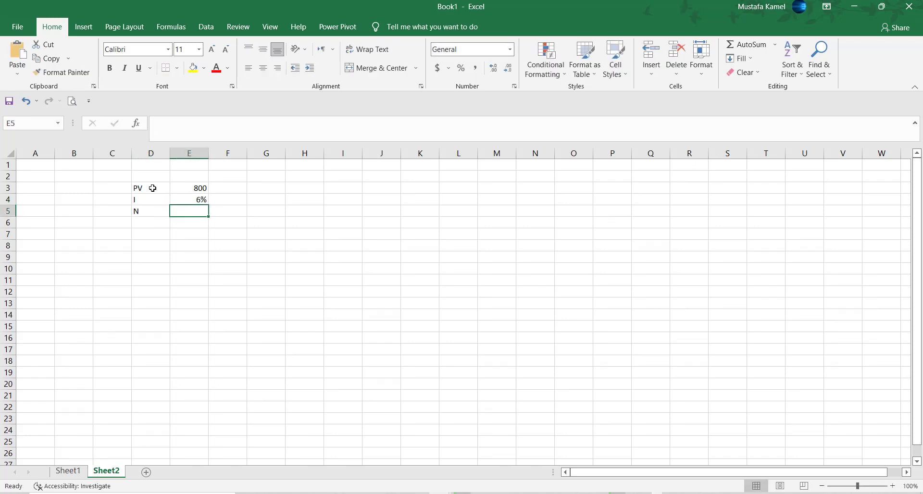
pyautogui.write('5')
pyautogui.press('Return')
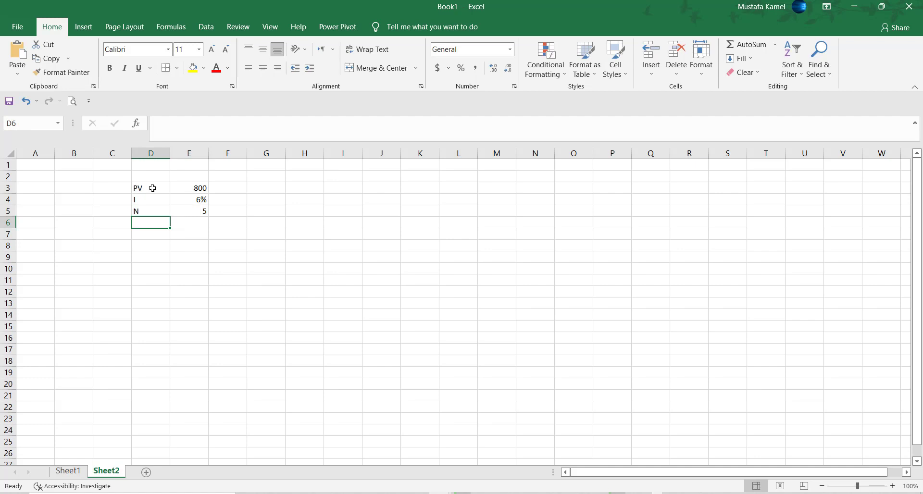
pyautogui.write('FV')
pyautogui.press('Return')
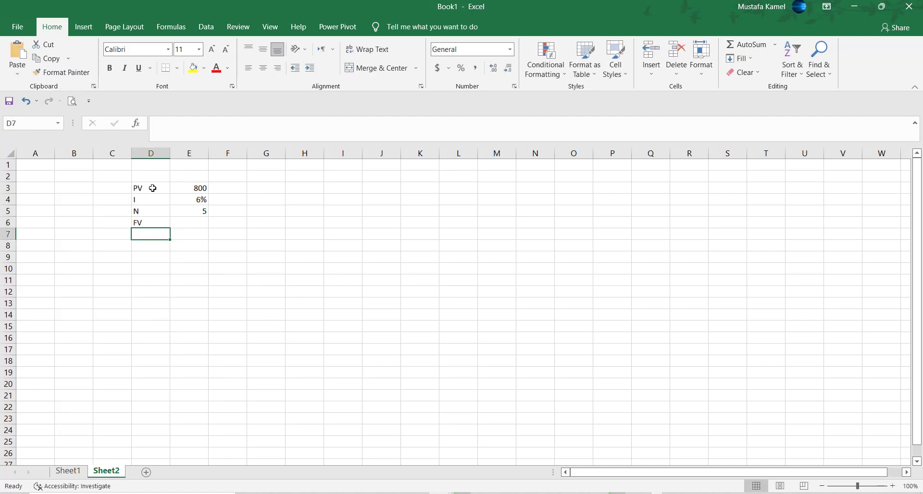
# - Begin an FV function in cell E6 and open its function arguments
pyautogui.press('Up')
pyautogui.press('Right')
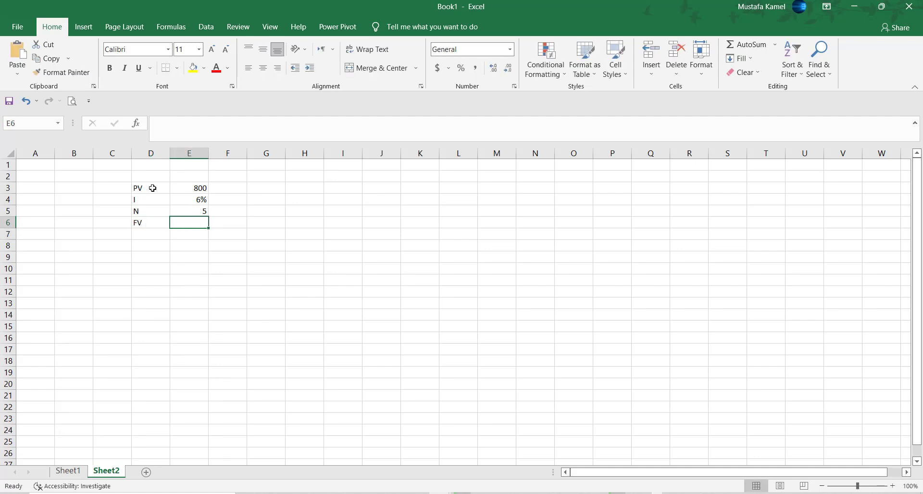
pyautogui.write('=')
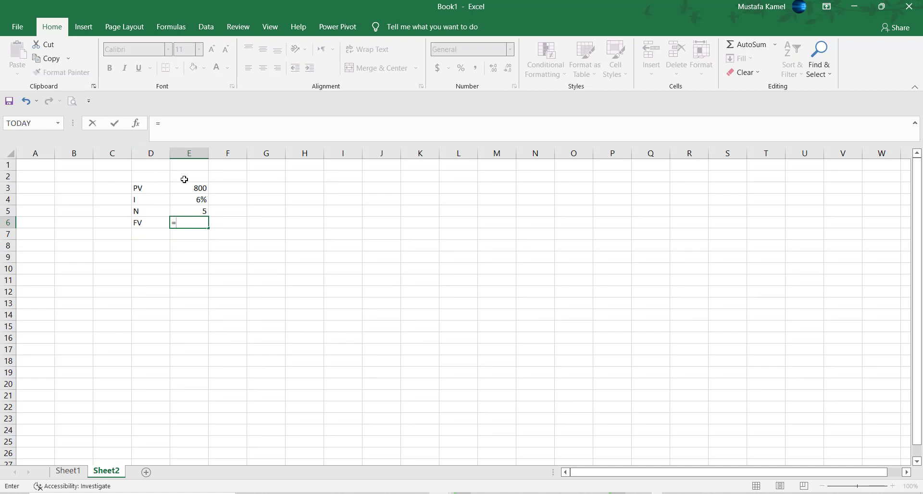
pyautogui.write('fv')
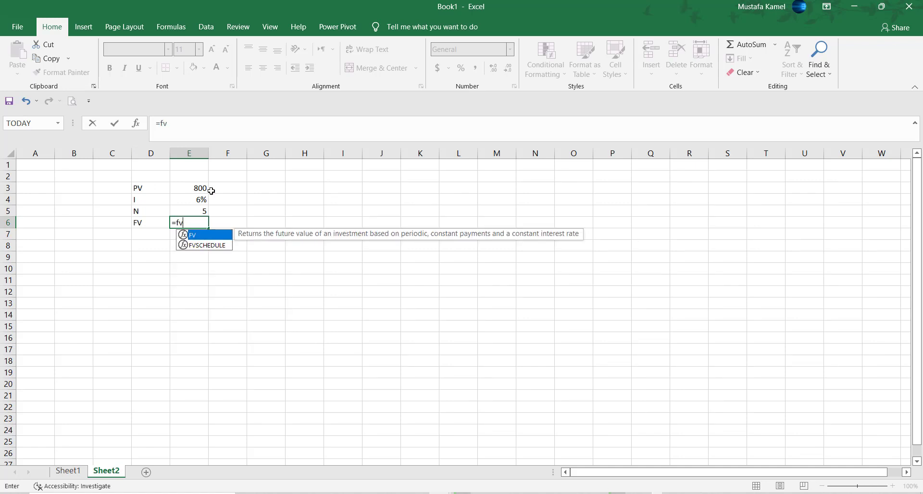
pyautogui.doubleClick(193, 235)
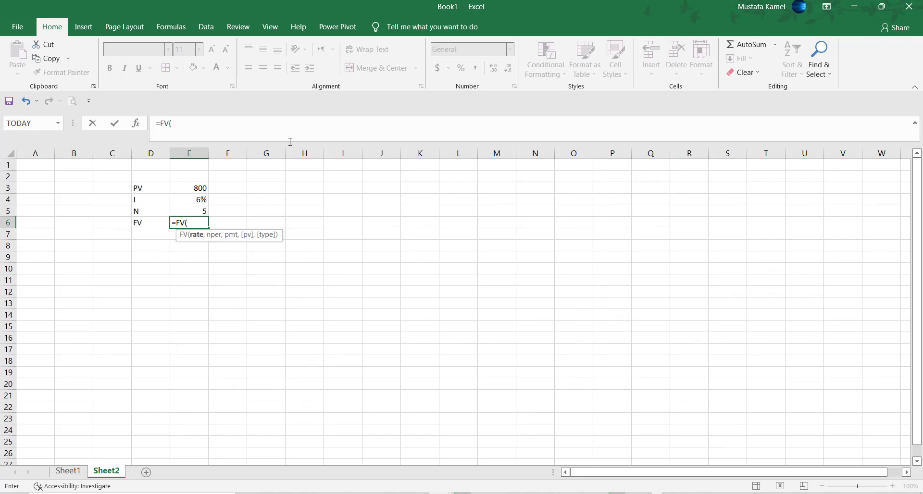
pyautogui.click(136, 123)
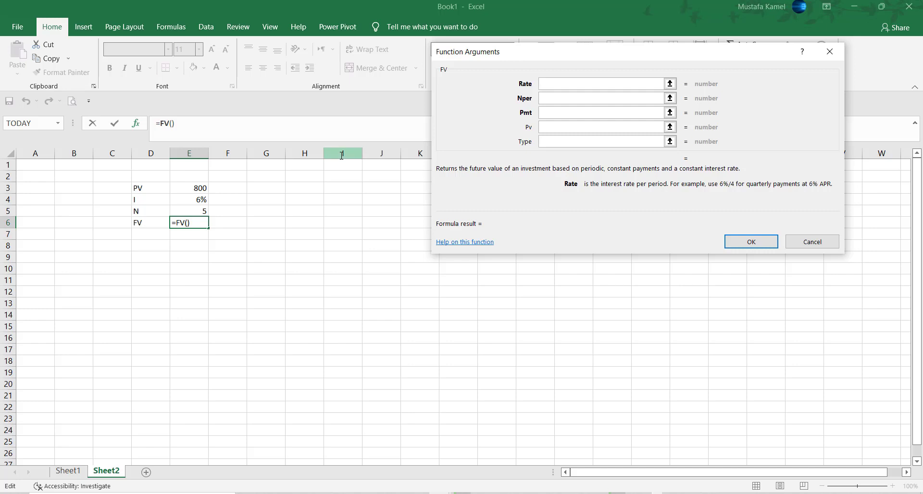
# - Fill in the FV arguments with Rate E4, Nper E5, Pmt 0, Pv E3 and Type 0, and accept the formula
pyautogui.click(202, 199)
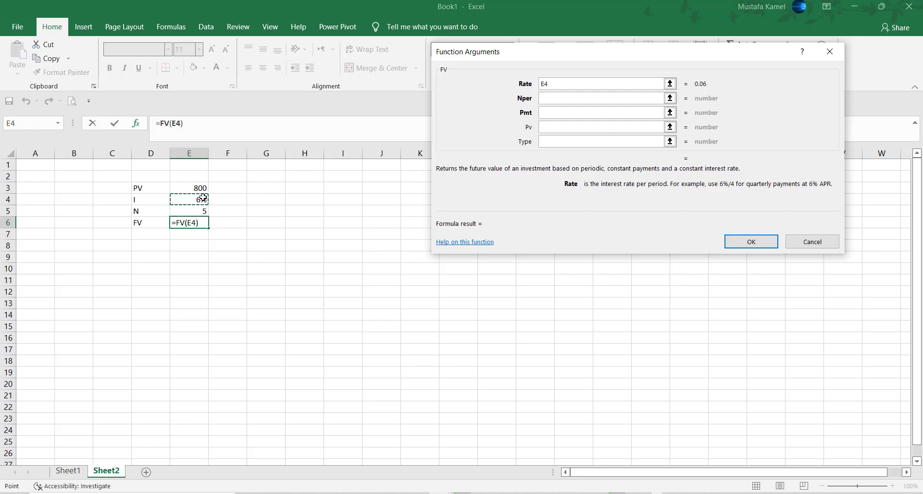
pyautogui.click(565, 101)
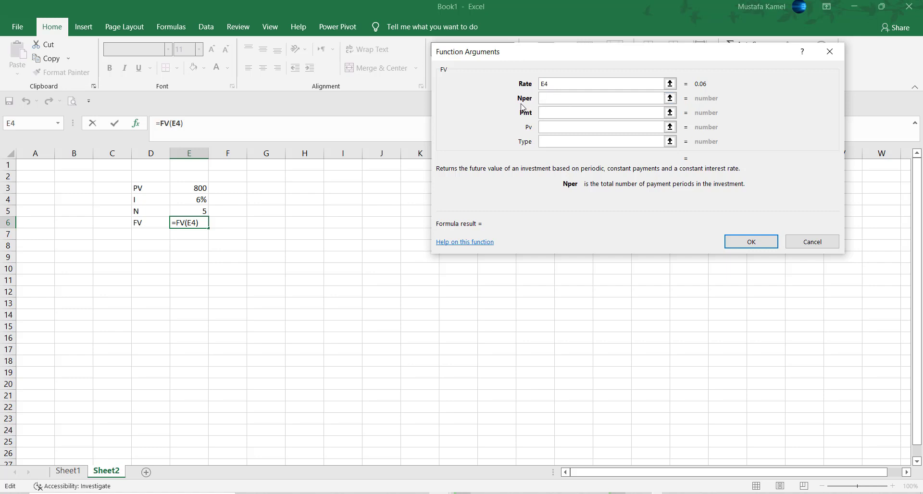
pyautogui.click(193, 213)
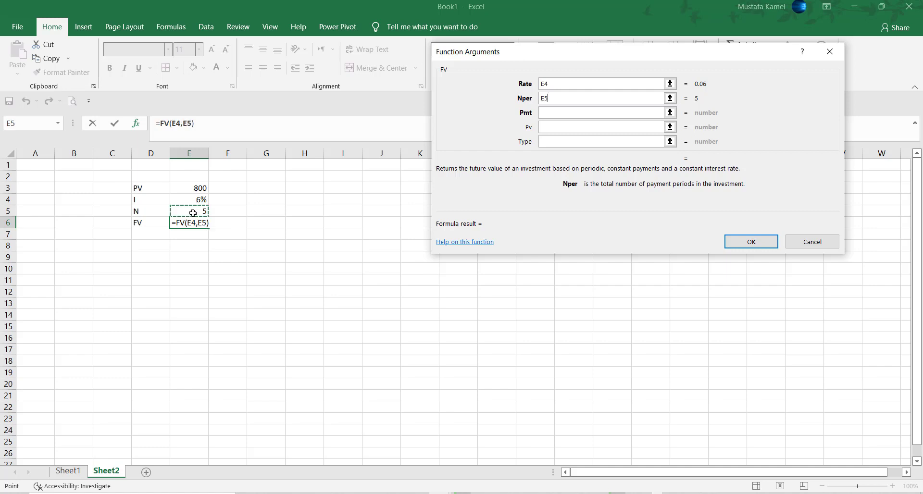
pyautogui.click(553, 114)
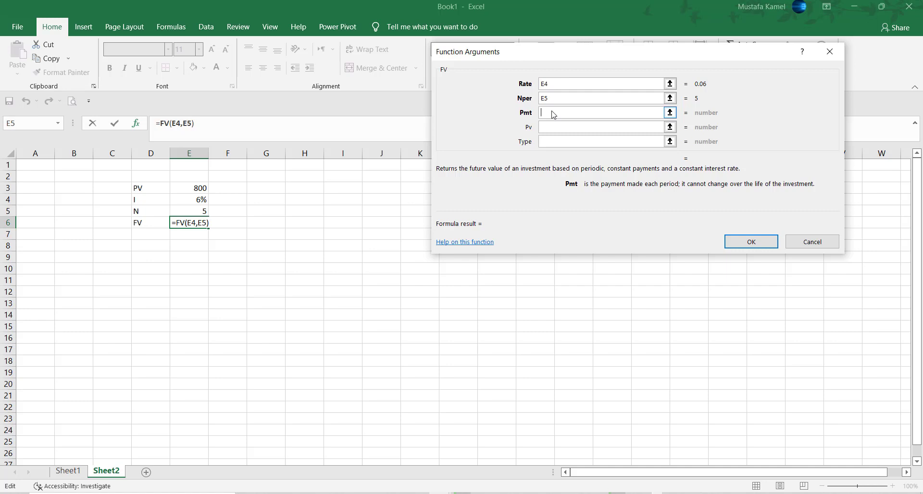
pyautogui.write('0')
pyautogui.click(610, 128)
pyautogui.click(196, 190)
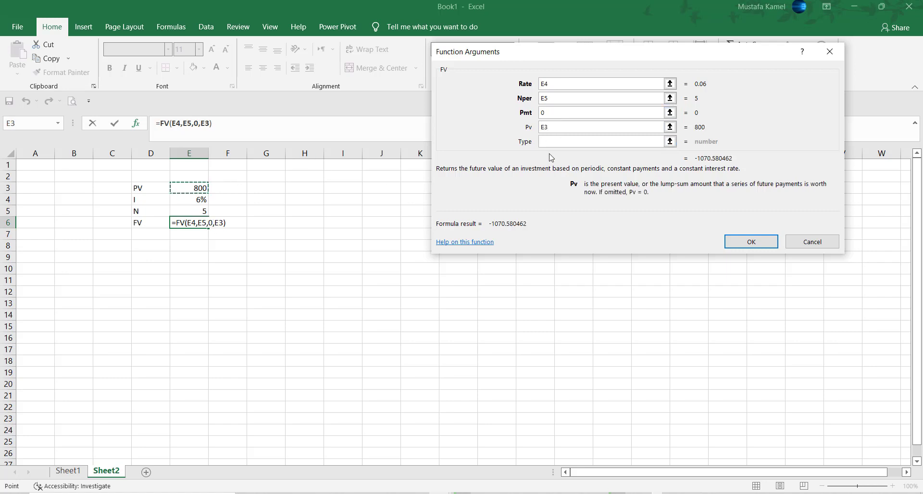
pyautogui.click(559, 141)
pyautogui.write('0')
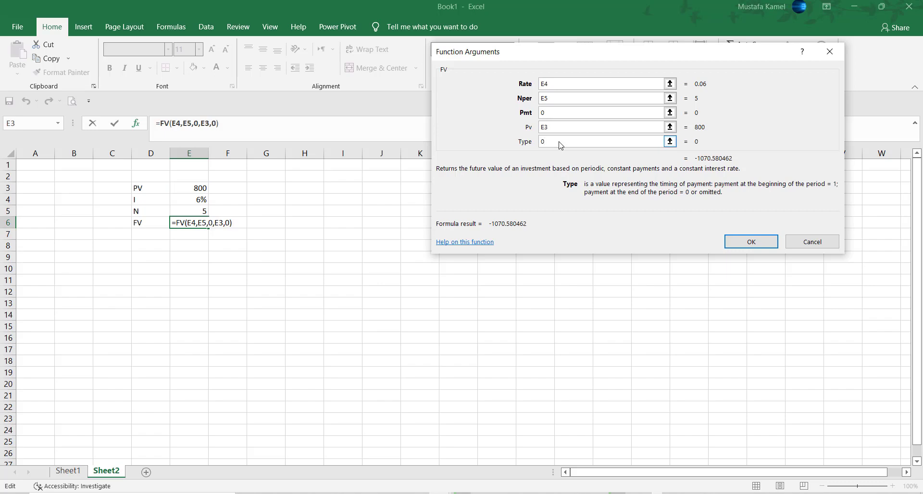
pyautogui.click(767, 243)
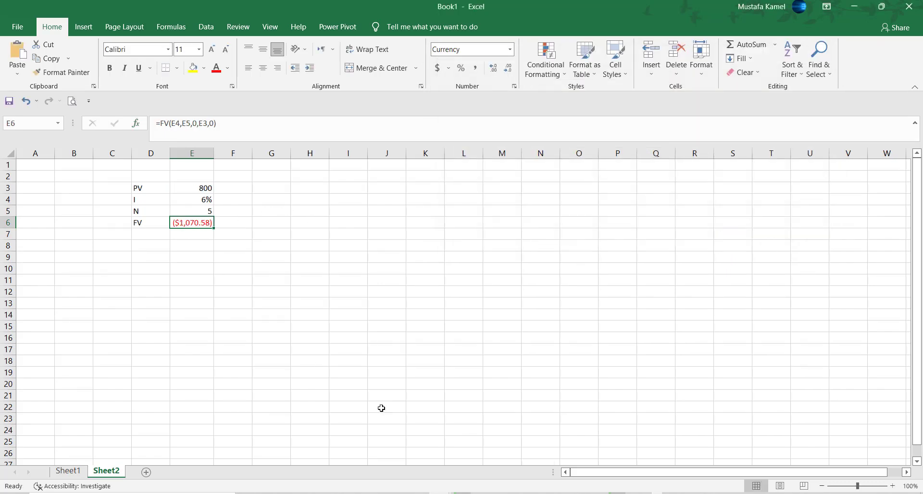
# - Compare the future value in E6 with the result in Calculator, and return to the worksheet to review the inputs
pyautogui.click(528, 493)
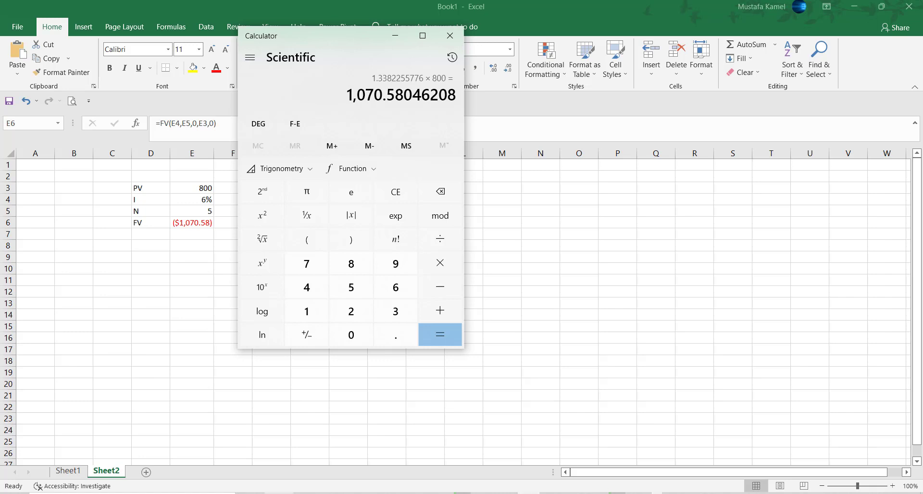
pyautogui.hotkey('alt', 'Tab')
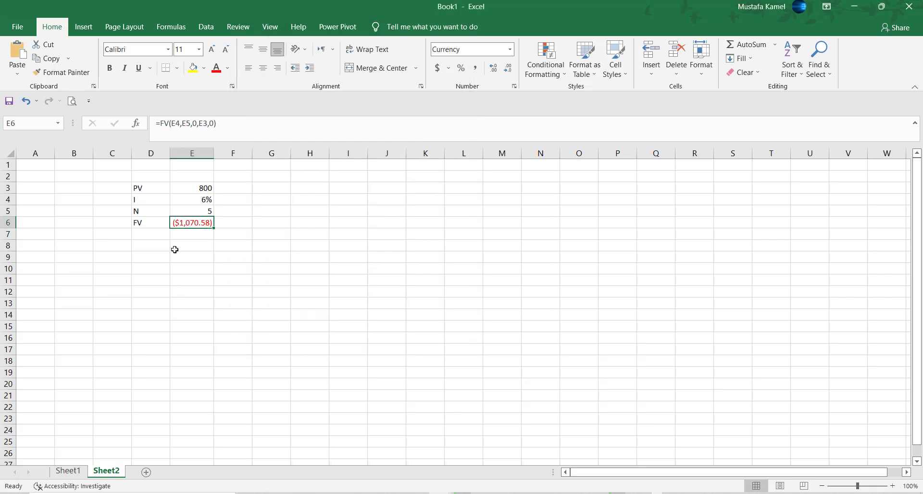
pyautogui.click(188, 191)
pyautogui.press('Down')
pyautogui.press('Down')
pyautogui.press('Down')
# - Change the present value in E3 to -800 so it counts as a cash outflow
pyautogui.click(190, 181)
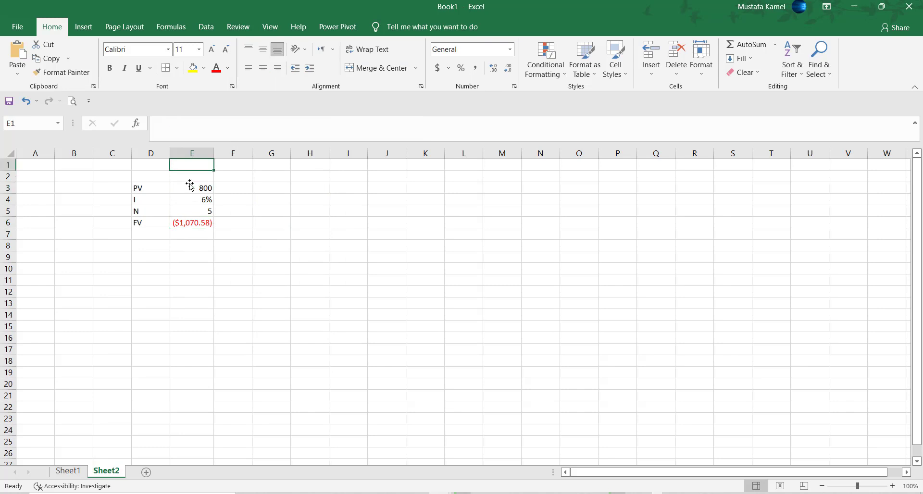
pyautogui.doubleClick(190, 188)
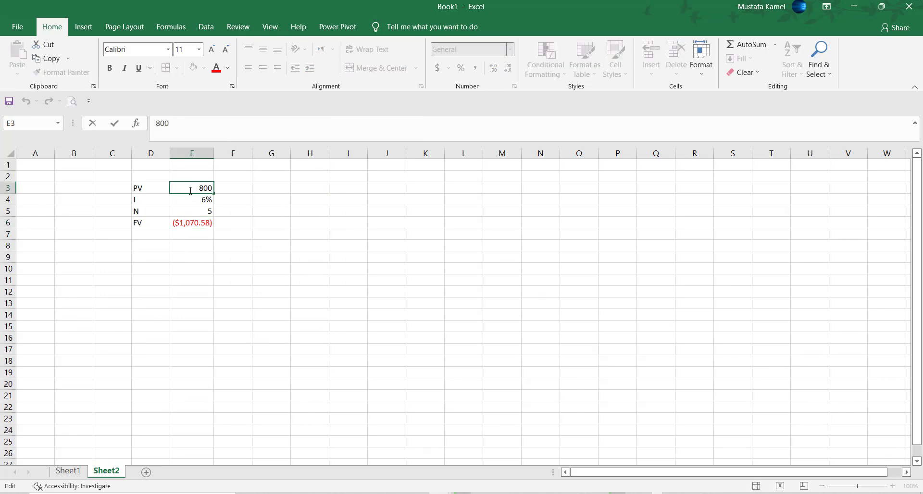
pyautogui.write('-')
pyautogui.press('Return')
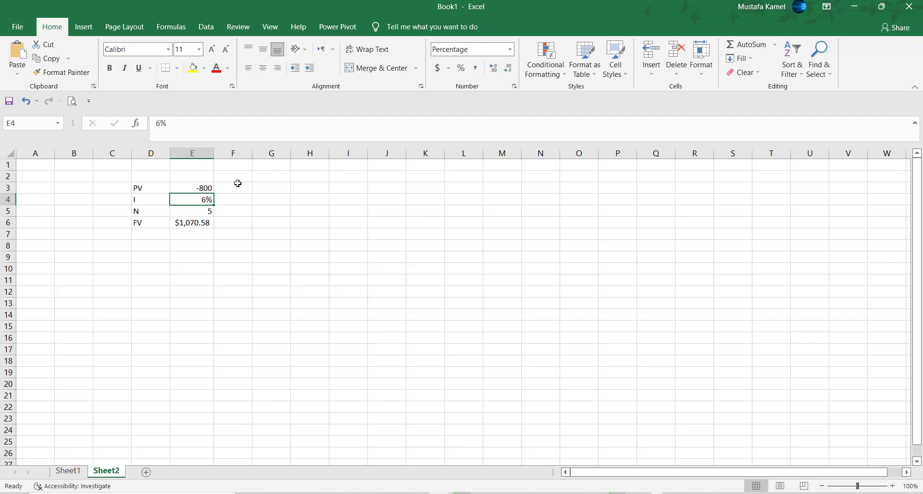
# - Examine the present value in E3, the FV formula in E6 and the PV and FV labels
pyautogui.click(198, 185)
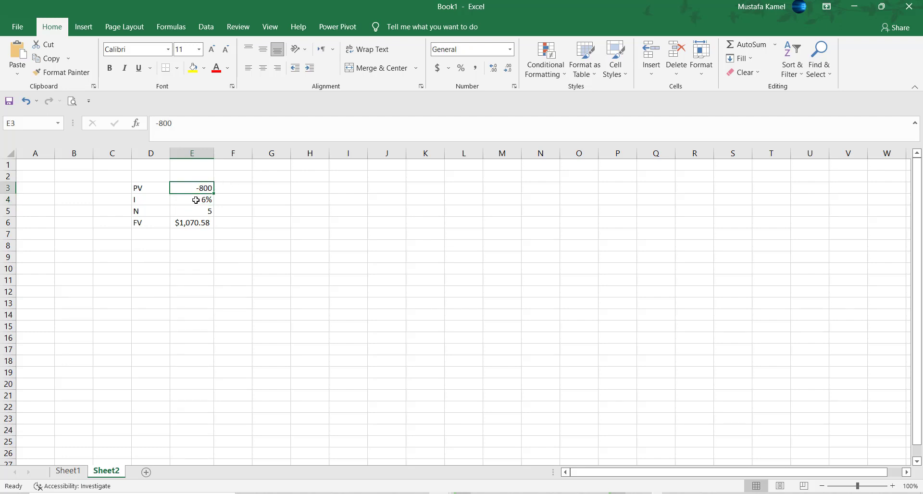
pyautogui.click(192, 224)
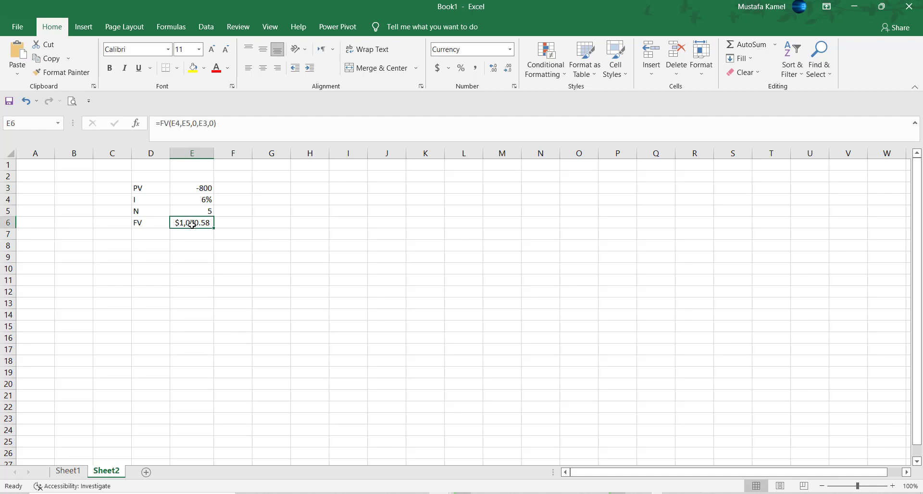
pyautogui.click(344, 364)
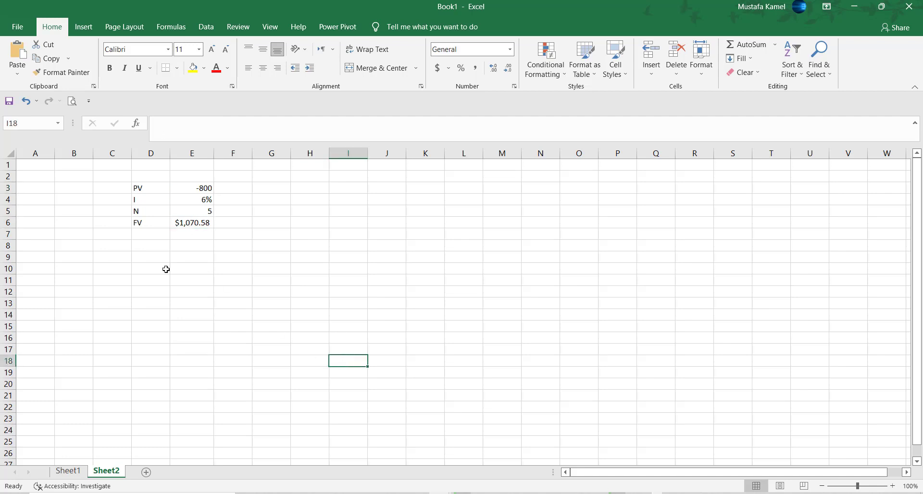
pyautogui.click(125, 248)
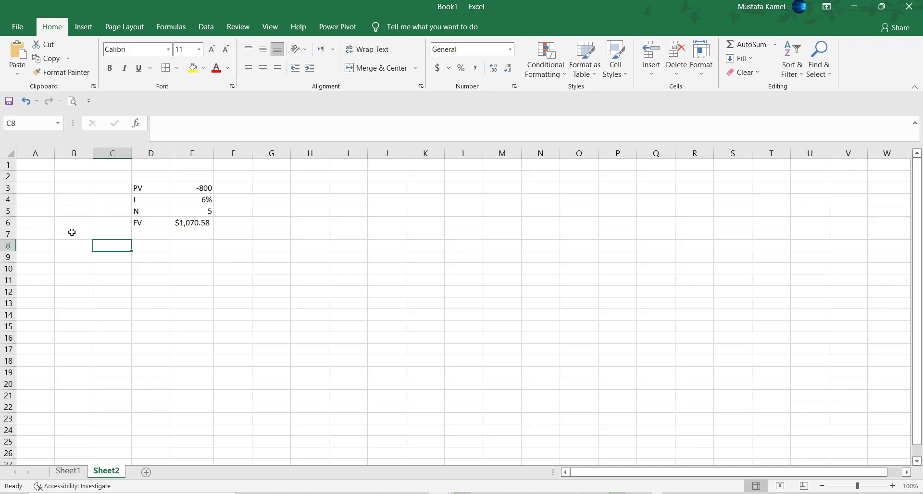
pyautogui.click(130, 214)
pyautogui.click(144, 223)
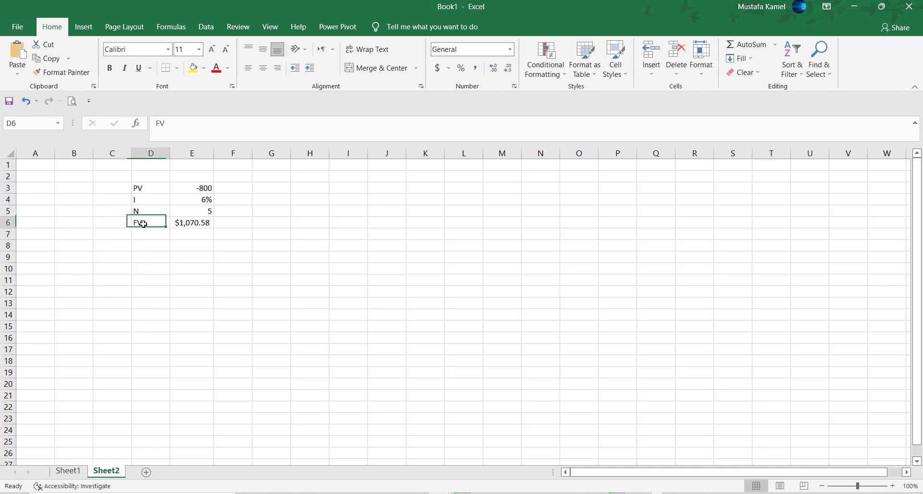
pyautogui.click(146, 189)
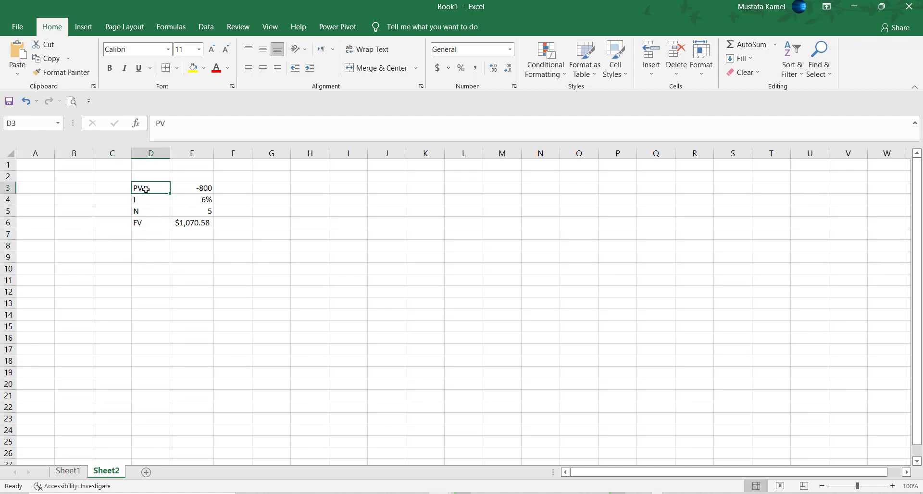
pyautogui.click(142, 224)
pyautogui.click(275, 265)
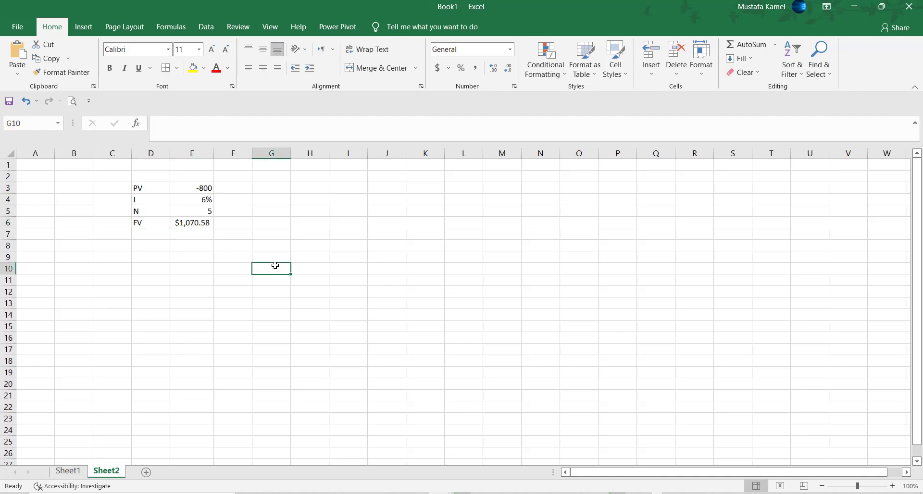
# - Enter the label FV in H3 with the amount 5000$ beside it in I3
pyautogui.click(320, 191)
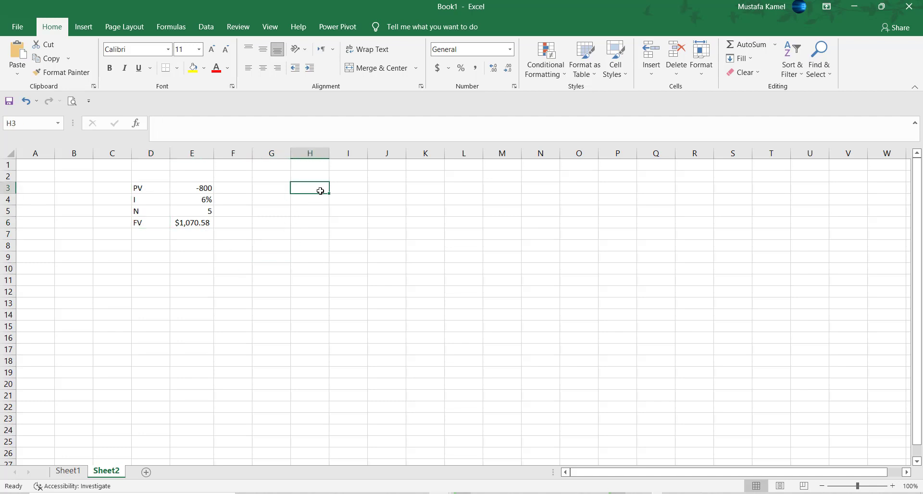
pyautogui.write('F')
pyautogui.press('BackSpace')
pyautogui.write('FV')
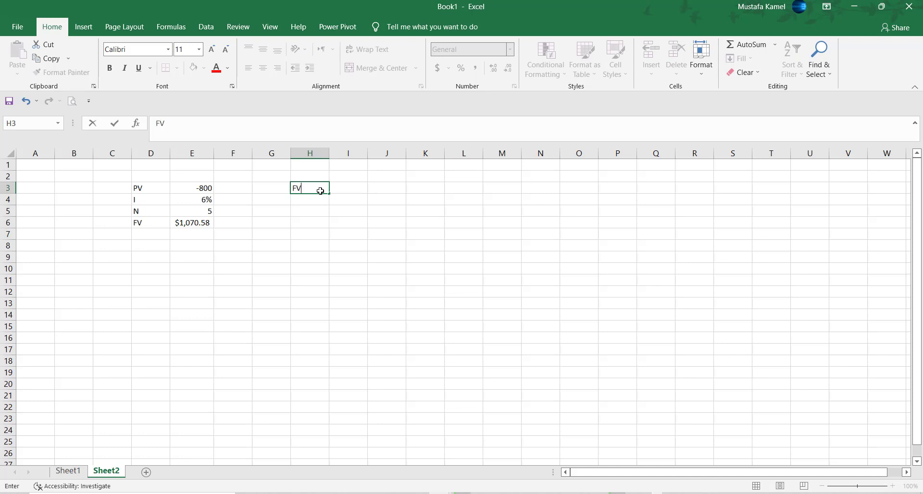
pyautogui.press('Tab')
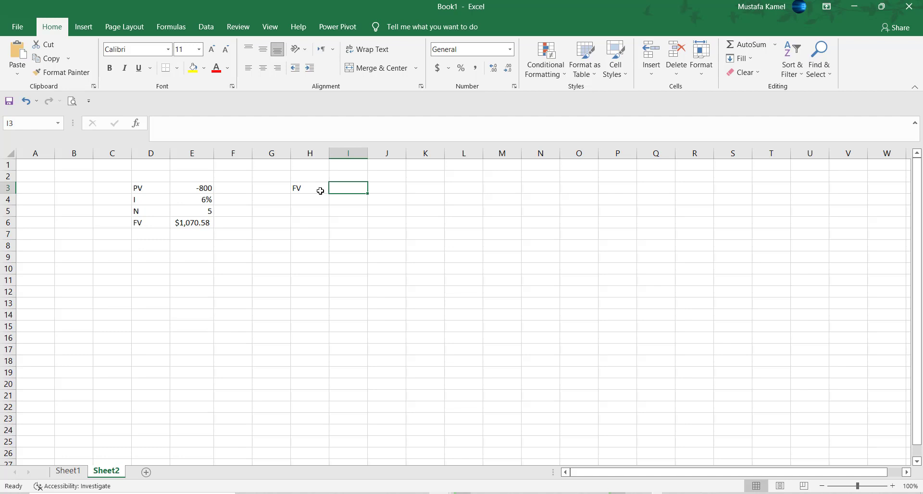
pyautogui.write('5000')
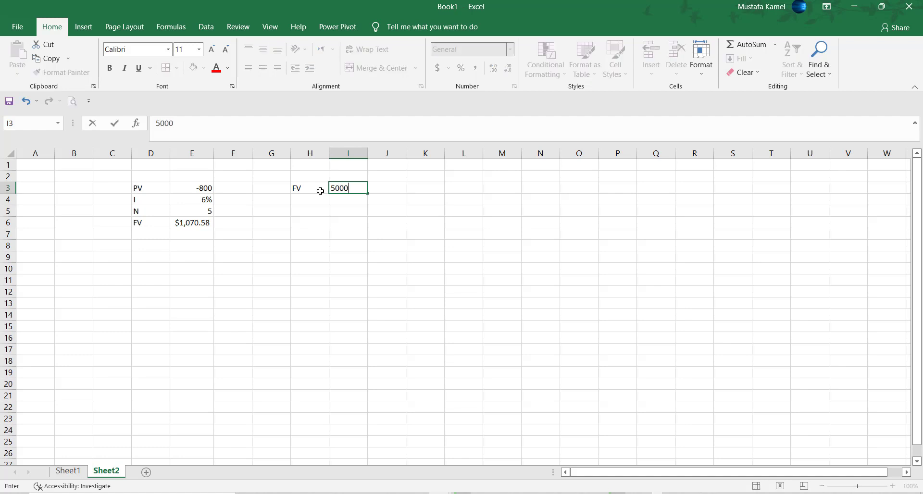
pyautogui.write('$')
pyautogui.press('Return')
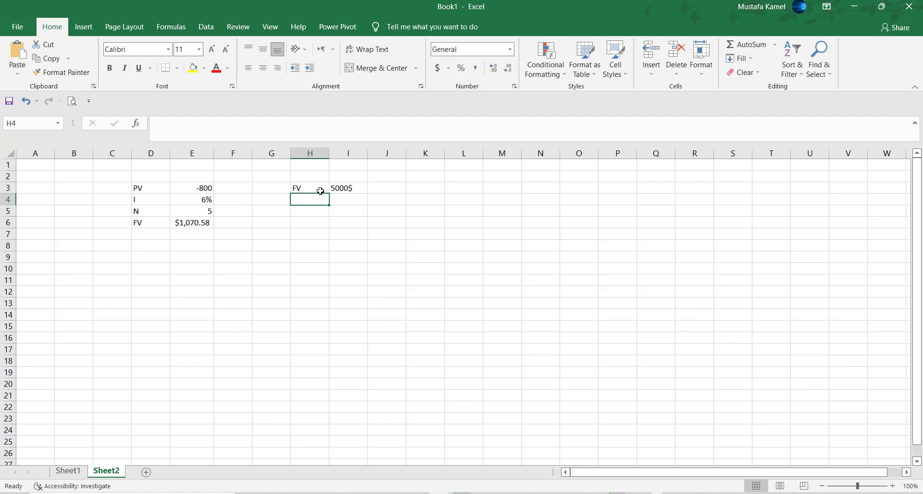
# - Add the labels R and N in H4 and H5 with the values 8% and 5 beside them
pyautogui.write('R')
pyautogui.press('Tab')
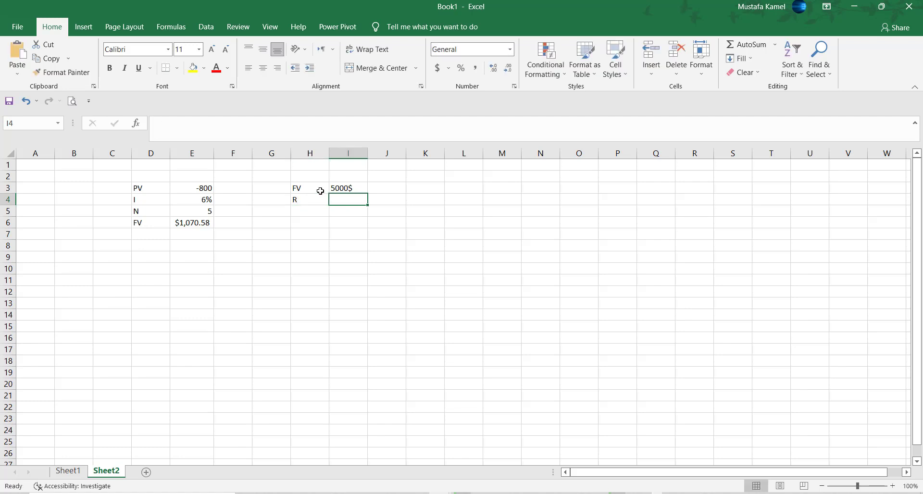
pyautogui.write('8%')
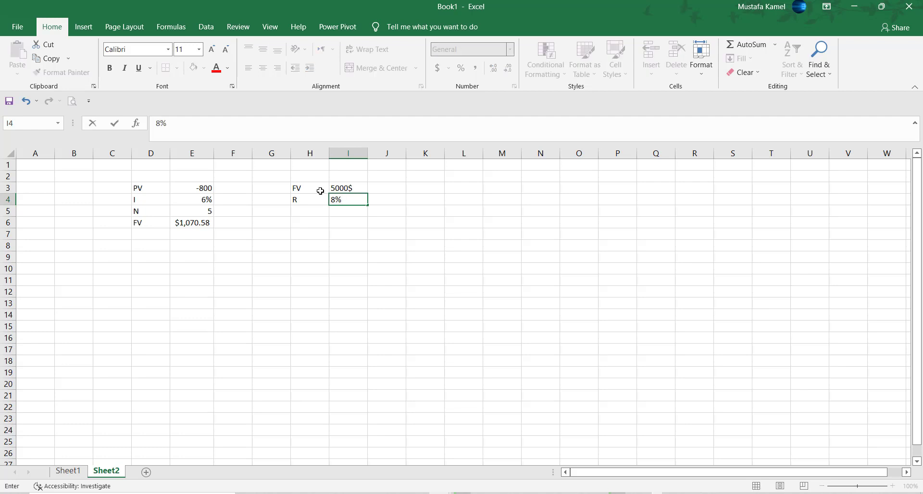
pyautogui.press('Return')
pyautogui.write('N')
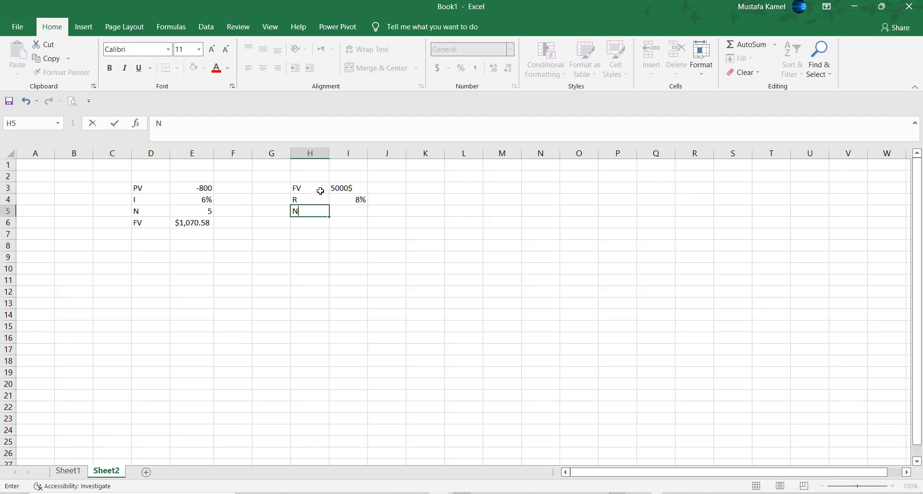
pyautogui.write('5')
pyautogui.press('BackSpace')
pyautogui.press('Tab')
pyautogui.write('5')
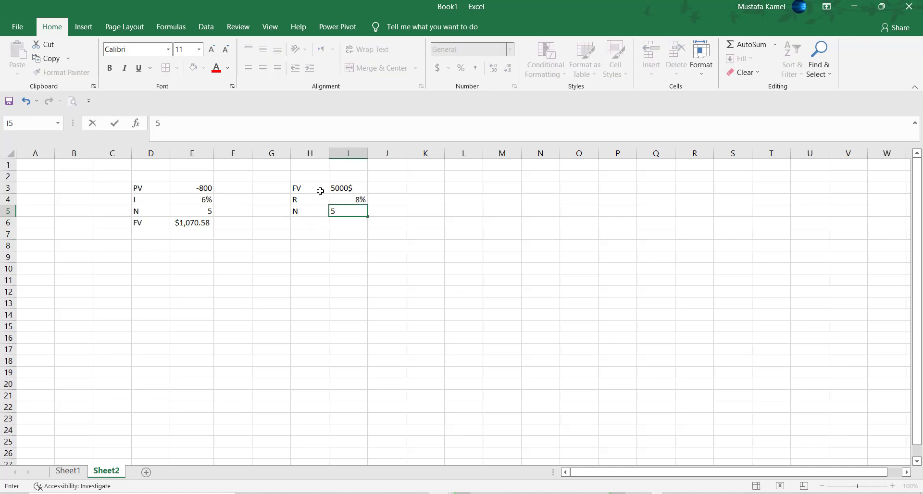
pyautogui.press('Return')
pyautogui.press('Down')
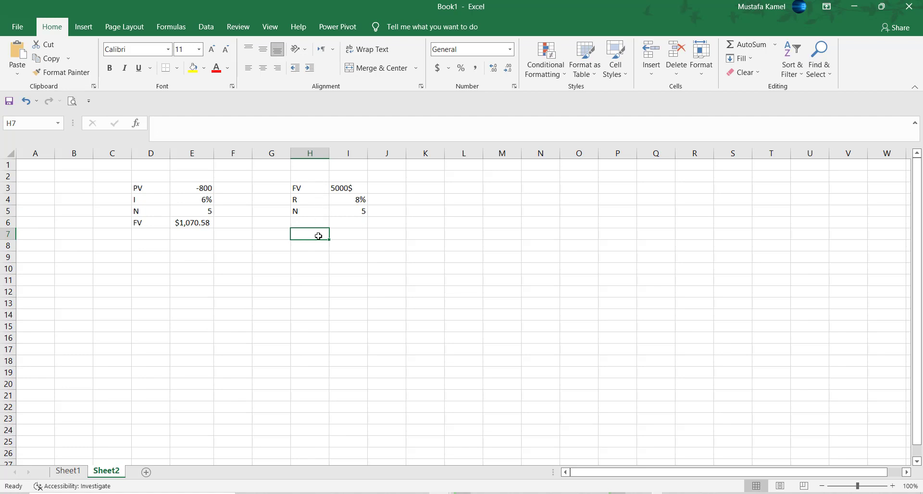
pyautogui.write('=')
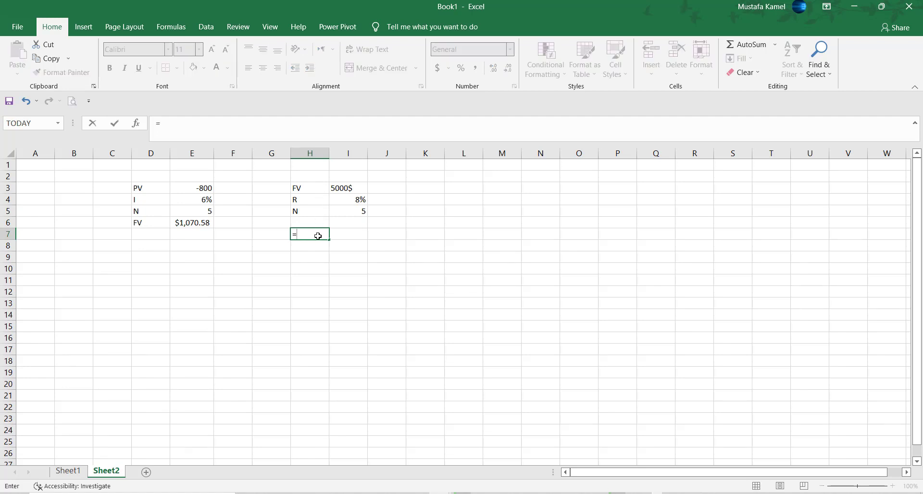
pyautogui.write('pv')
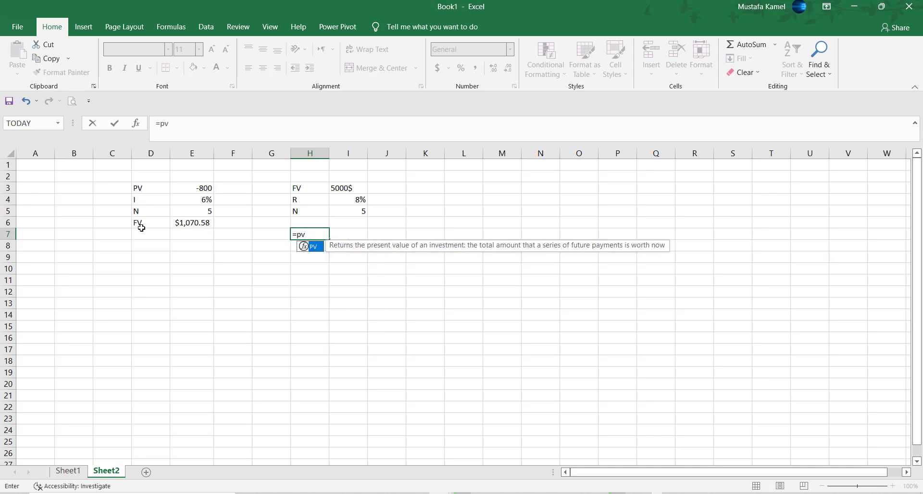
pyautogui.doubleClick(308, 246)
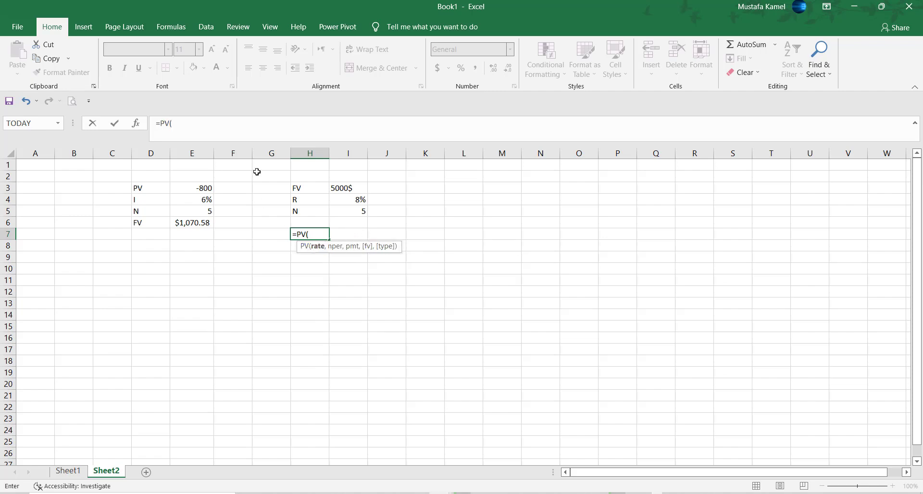
pyautogui.click(136, 123)
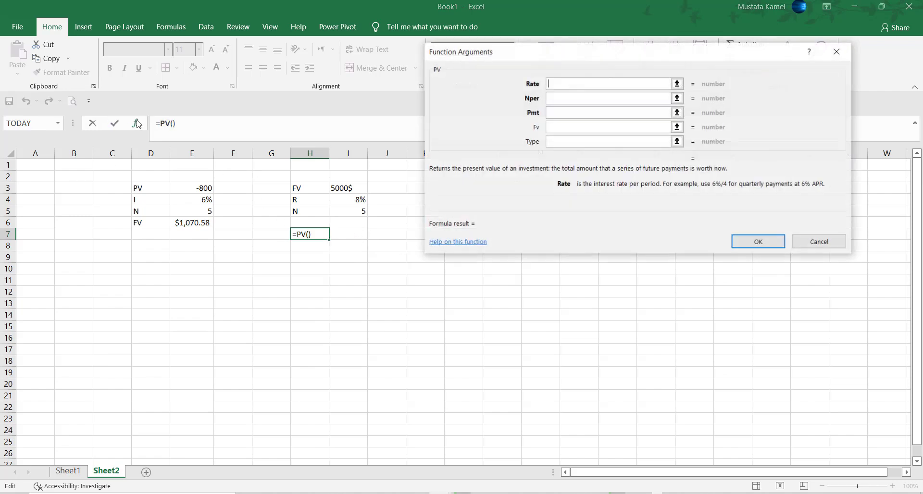
pyautogui.click(356, 201)
pyautogui.click(581, 98)
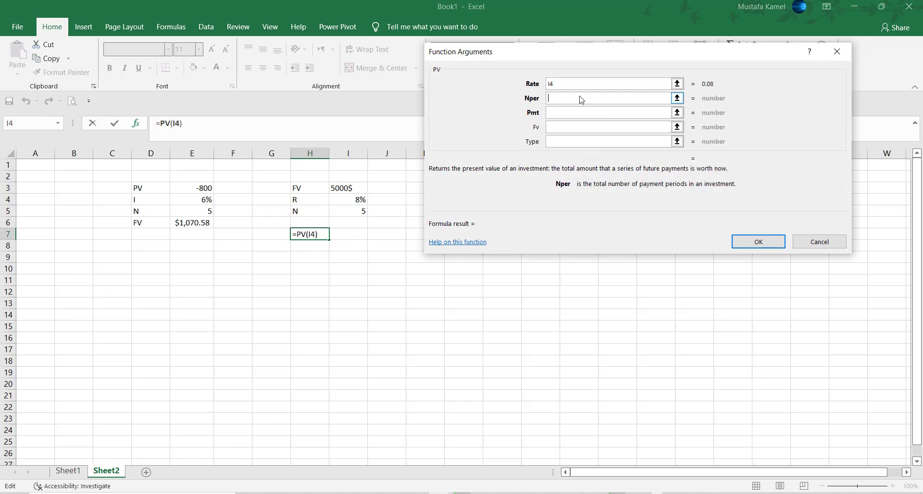
pyautogui.click(340, 212)
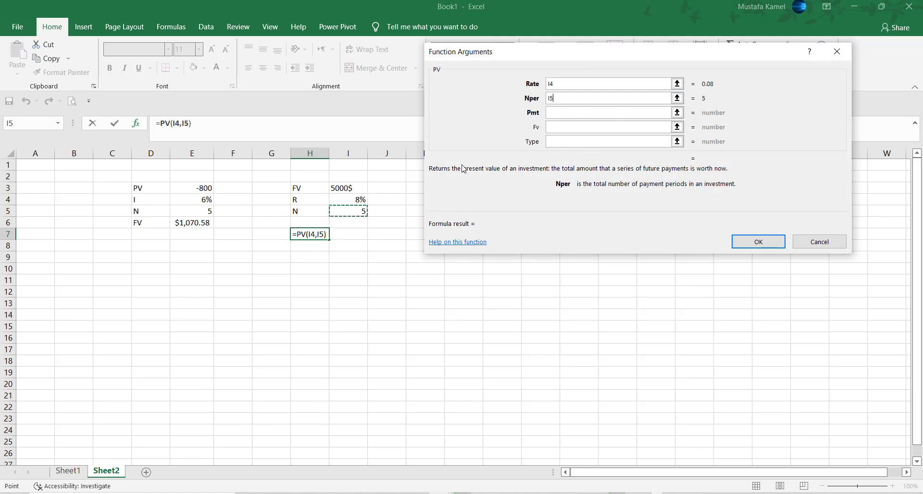
pyautogui.click(576, 113)
pyautogui.write('0')
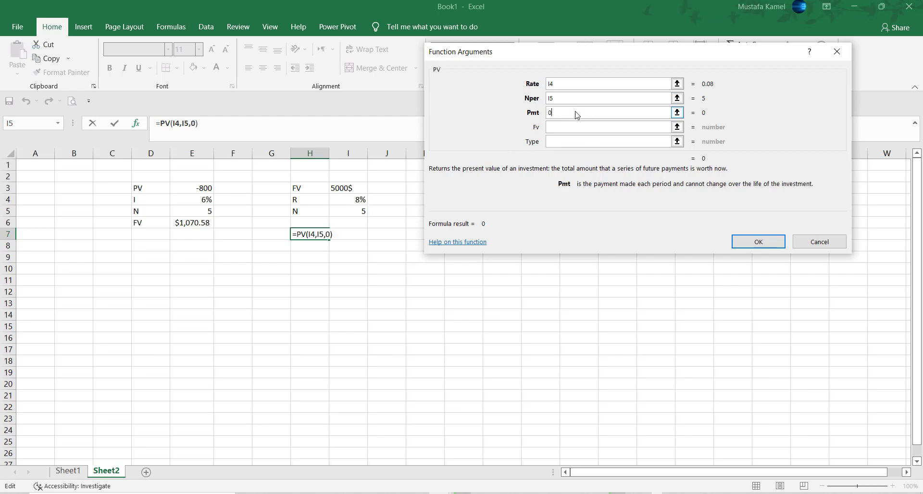
pyautogui.click(571, 127)
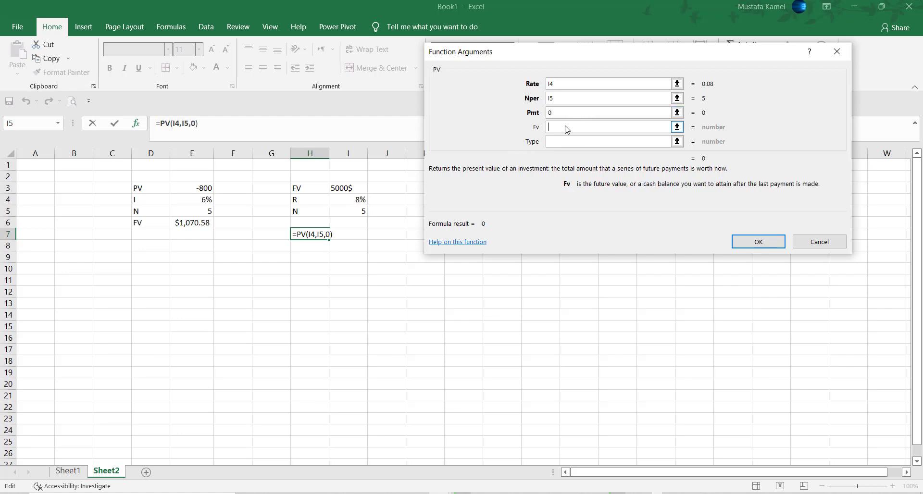
pyautogui.click(348, 188)
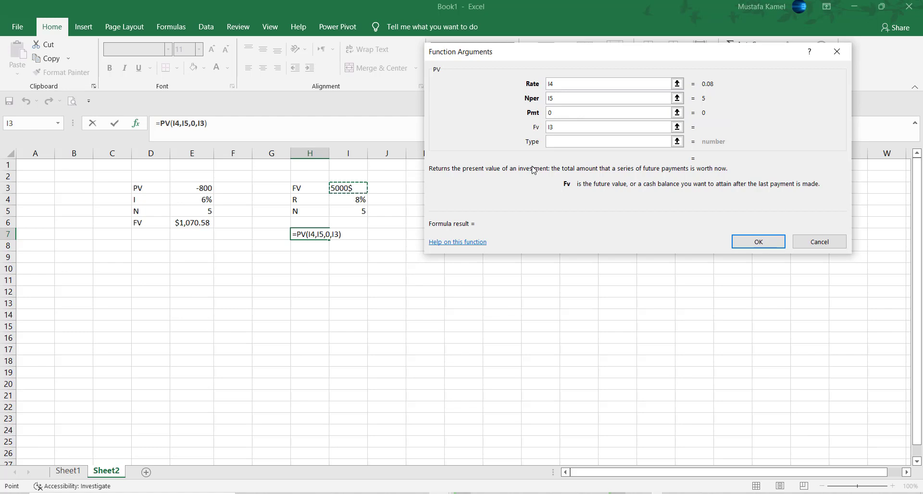
pyautogui.click(572, 139)
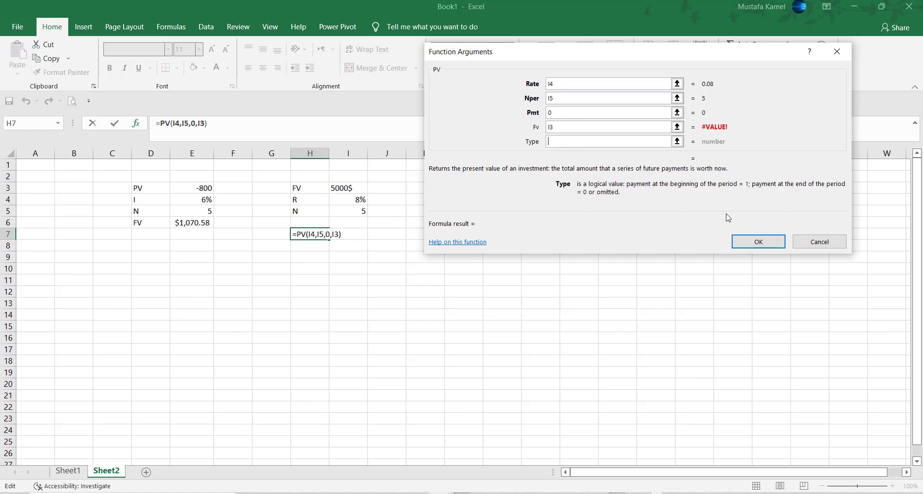
pyautogui.click(577, 127)
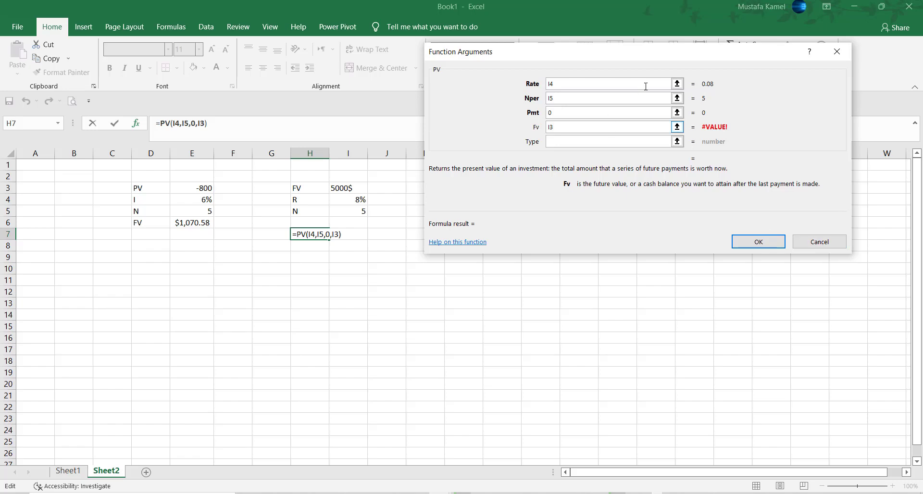
pyautogui.press('Escape')
# - Remove the dollar sign from the future value in I3 so it holds the number 5000
pyautogui.click(343, 188)
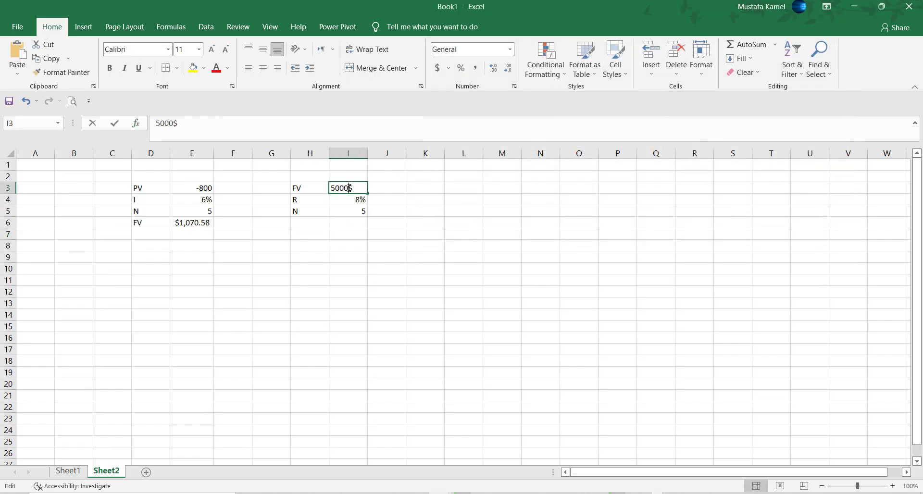
pyautogui.doubleClick(342, 188)
pyautogui.moveTo(348, 188); pyautogui.dragTo(355, 188)
pyautogui.press('BackSpace')
pyautogui.press('Return')
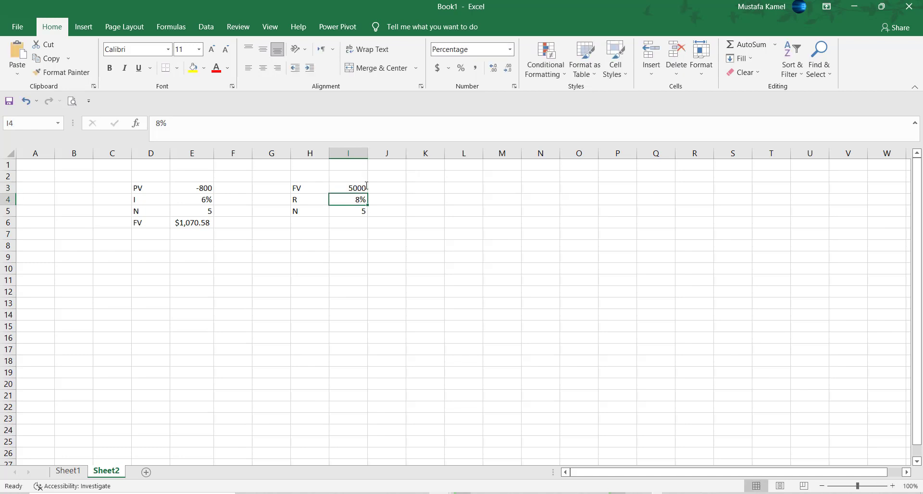
# - Insert the PV function in cell I6 and open its function arguments
pyautogui.click(320, 235)
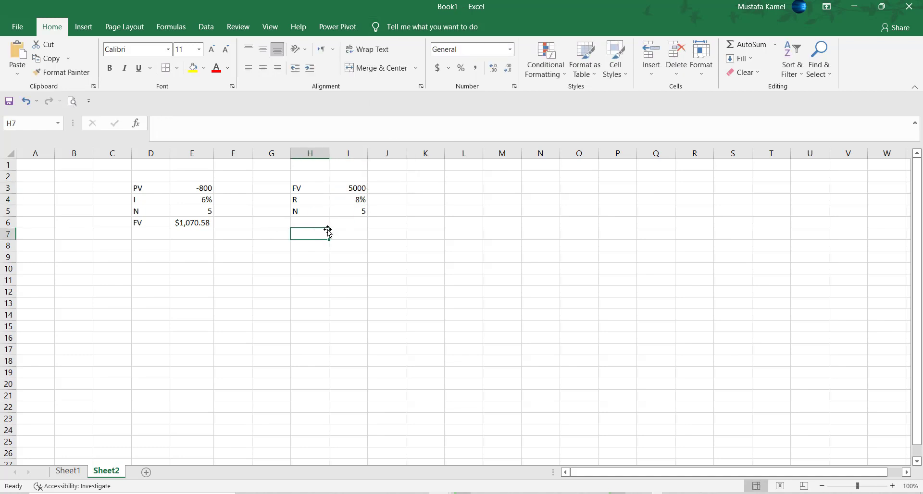
pyautogui.click(336, 225)
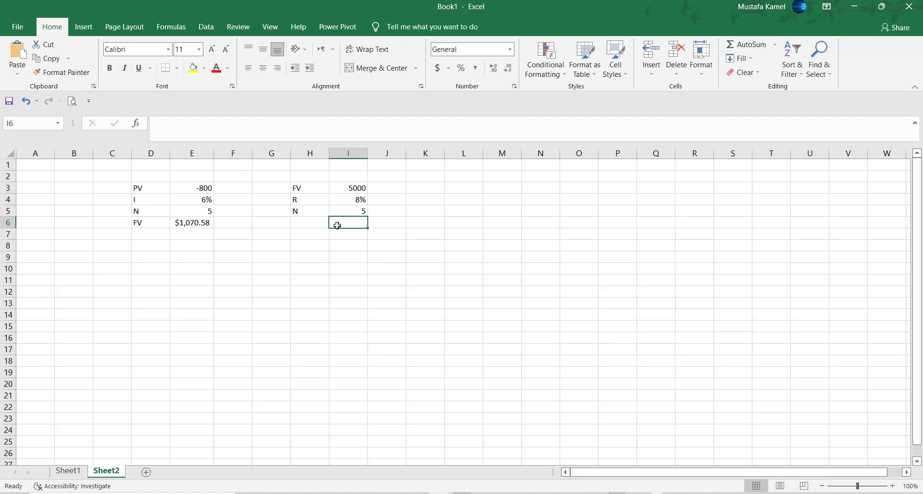
pyautogui.doubleClick(337, 225)
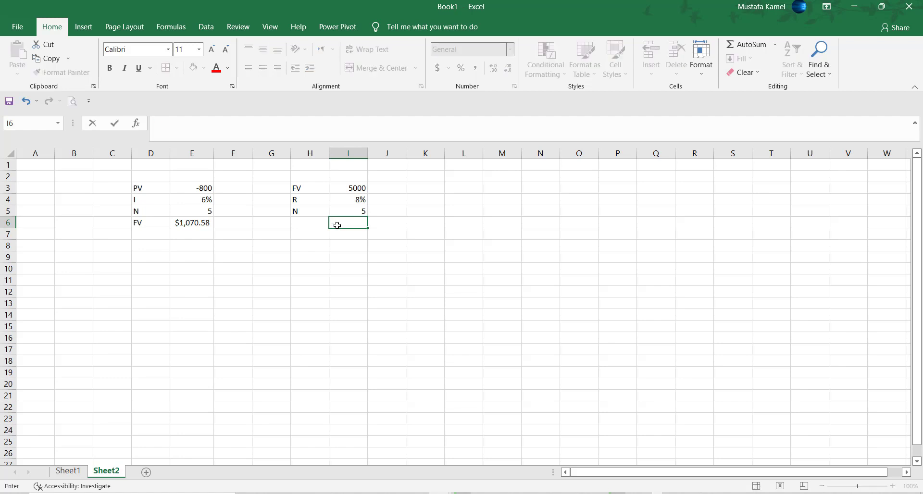
pyautogui.write('=pv')
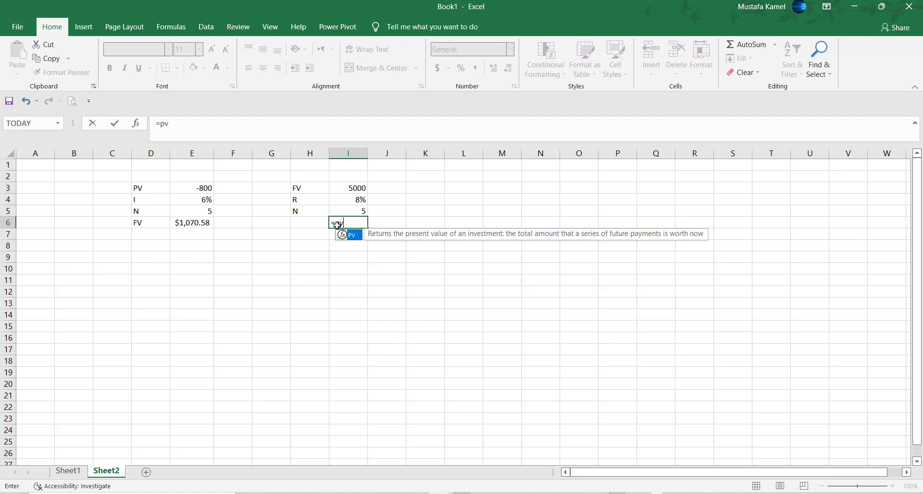
pyautogui.doubleClick(348, 234)
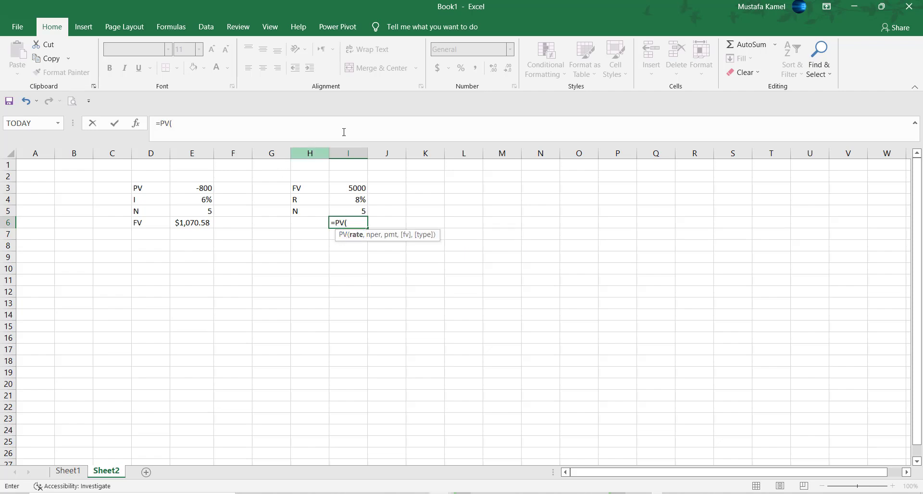
pyautogui.click(140, 126)
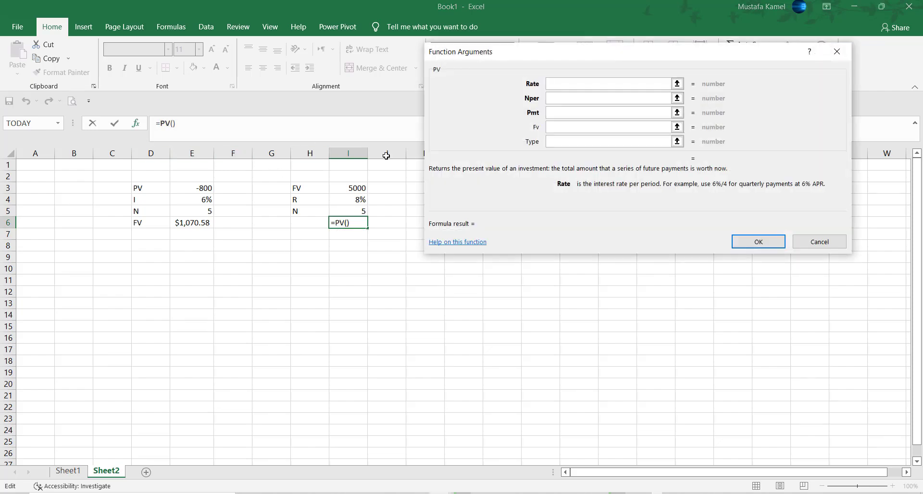
# - Set the PV function's Rate argument to cell I4 and its Nper argument to cell I5
pyautogui.click(347, 200)
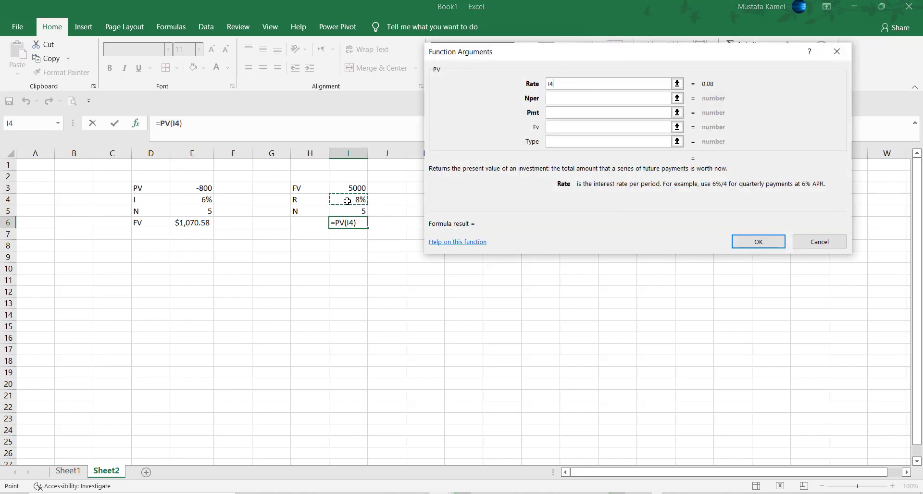
pyautogui.click(356, 210)
pyautogui.click(358, 200)
pyautogui.click(619, 98)
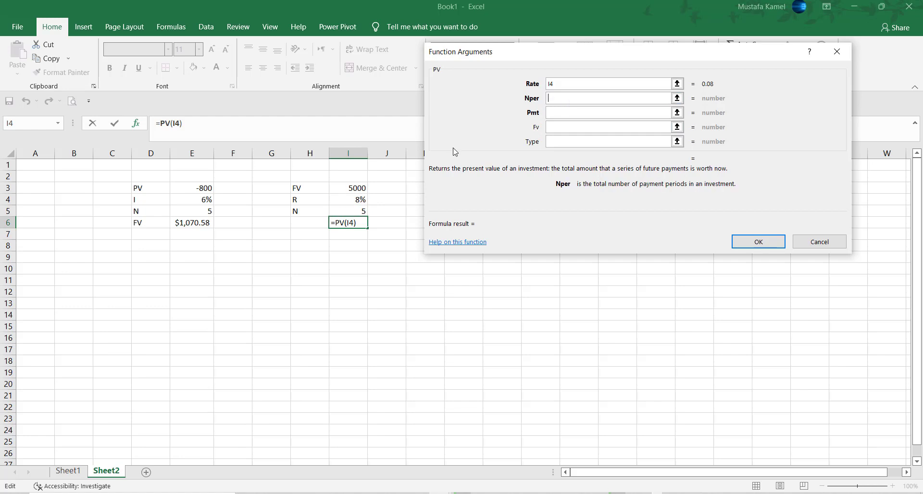
pyautogui.click(360, 210)
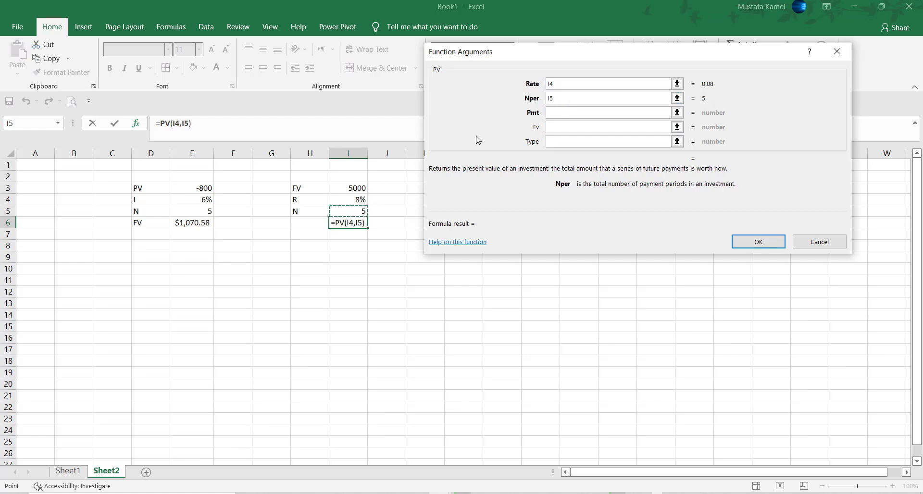
# - Complete the PV function with Pmt 0, Fv from cell I3 and Type 0
pyautogui.click(558, 113)
pyautogui.write('0')
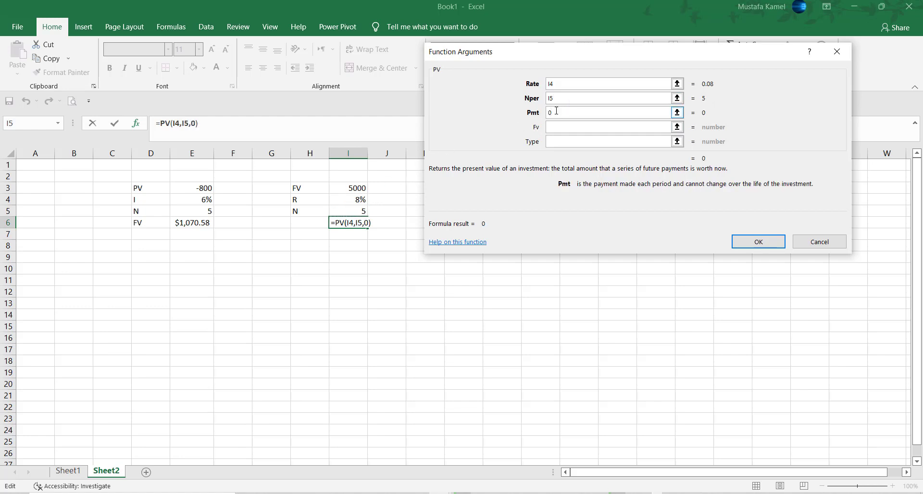
pyautogui.click(554, 127)
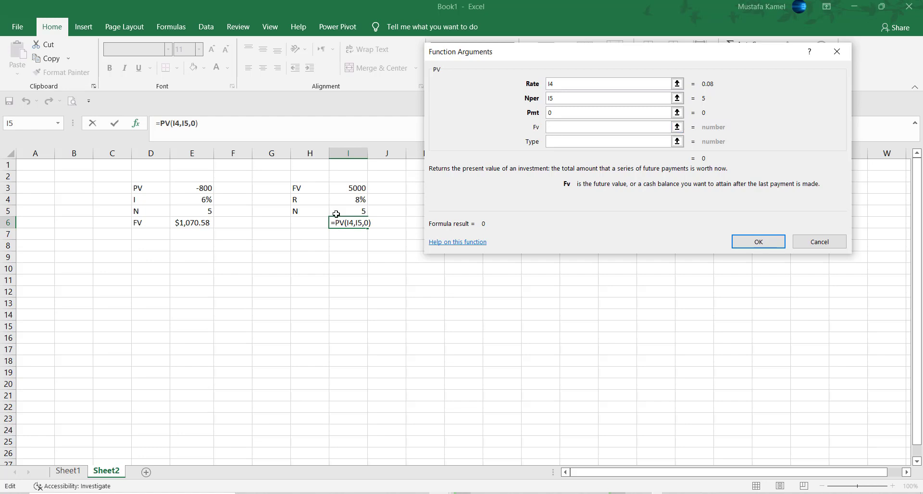
pyautogui.click(345, 188)
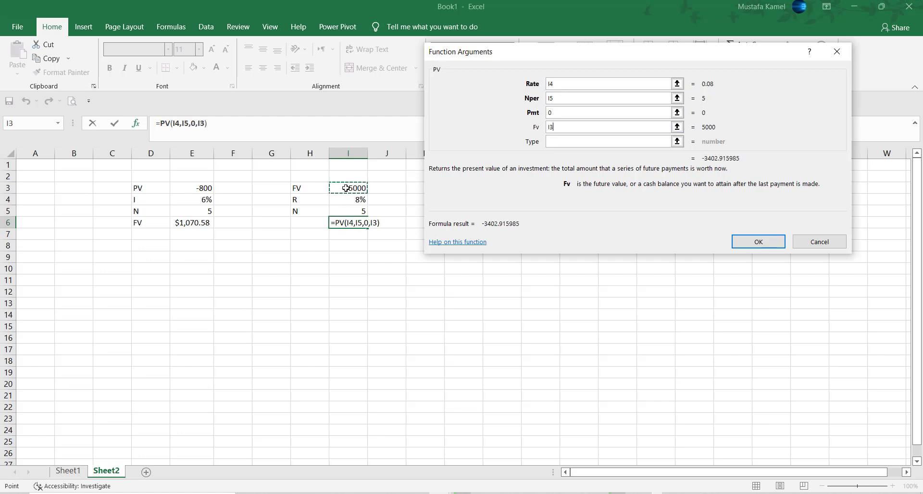
pyautogui.click(562, 141)
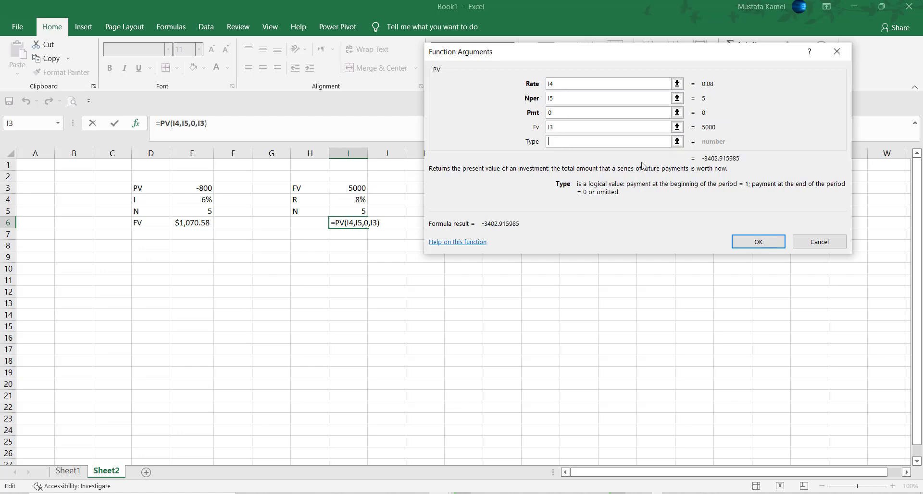
pyautogui.write('0')
pyautogui.click(757, 242)
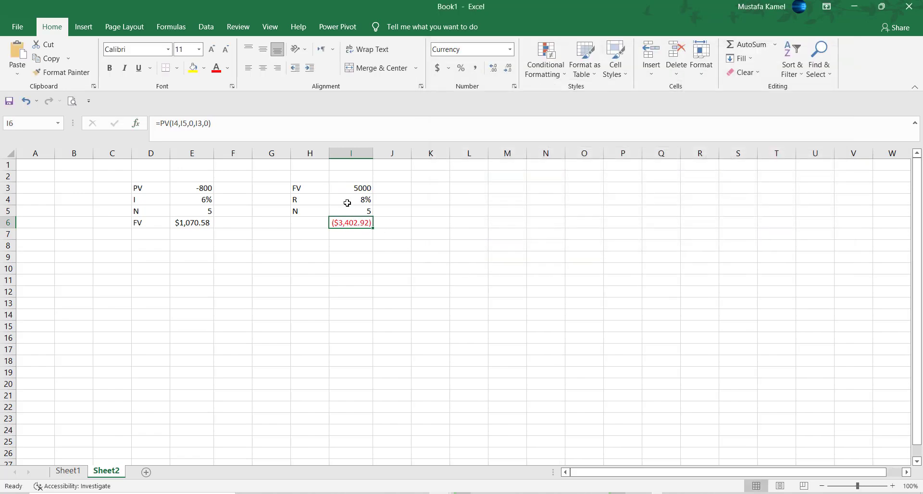
# - Make the future value in I3 negative so the cell holds -5000
pyautogui.doubleClick(340, 188)
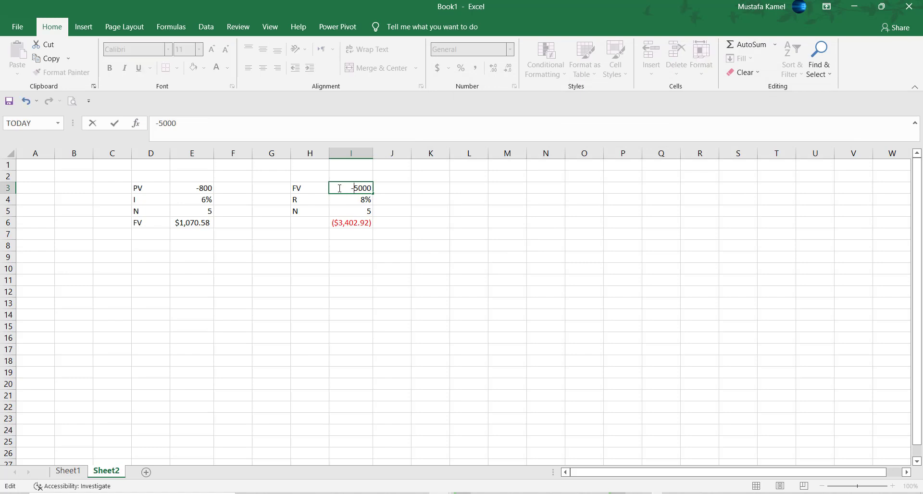
pyautogui.write('-')
pyautogui.press('Return')
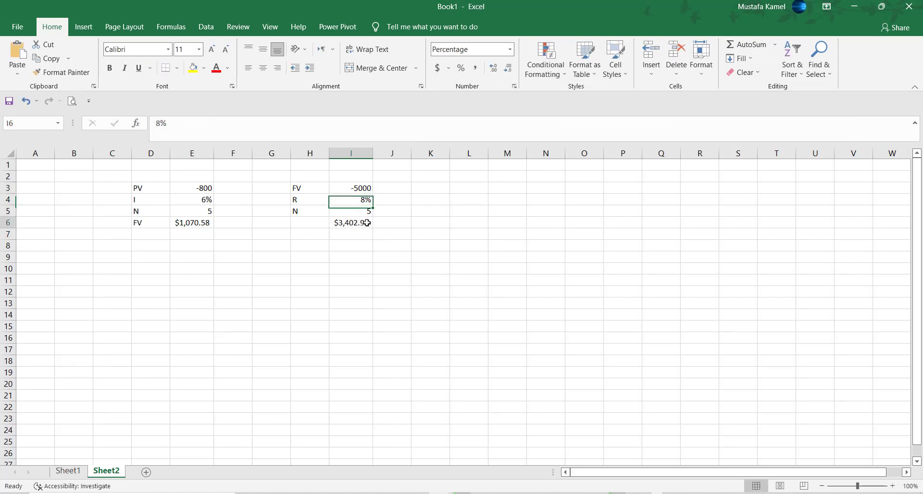
pyautogui.click(366, 222)
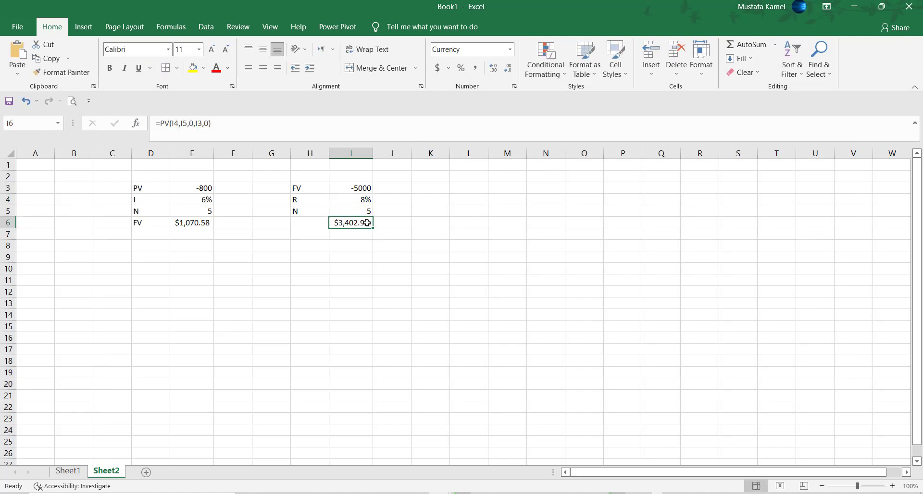
# - Label the present value result by entering PV in cell H6
pyautogui.click(301, 220)
pyautogui.write('PV')
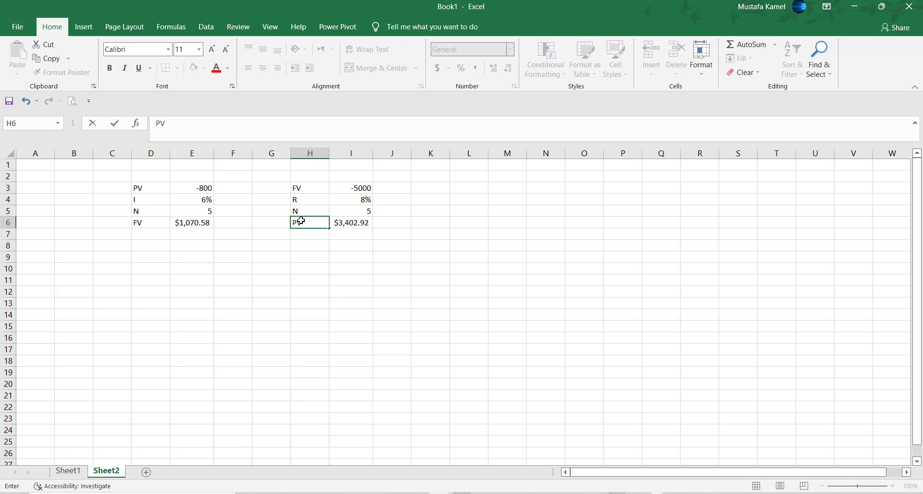
pyautogui.press('Return')
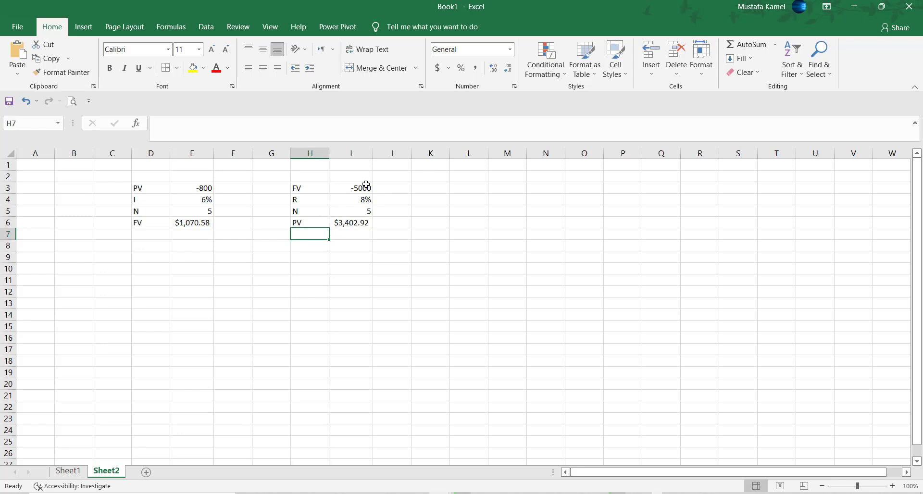
pyautogui.click(326, 242)
pyautogui.click(325, 294)
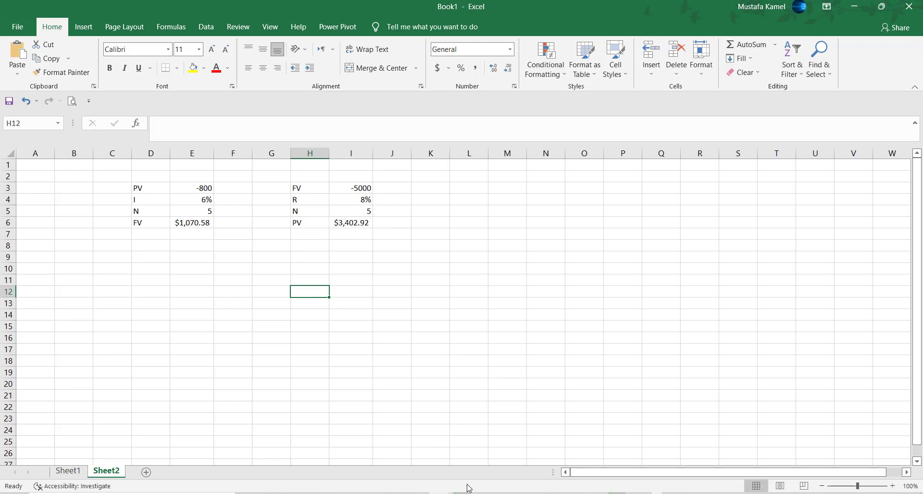
# - Switch to the M05_Gitman50803X_14_MF_C05 presentation in PowerPoint and advance to slide 19 on the equation for present value
pyautogui.moveTo(328, 491)
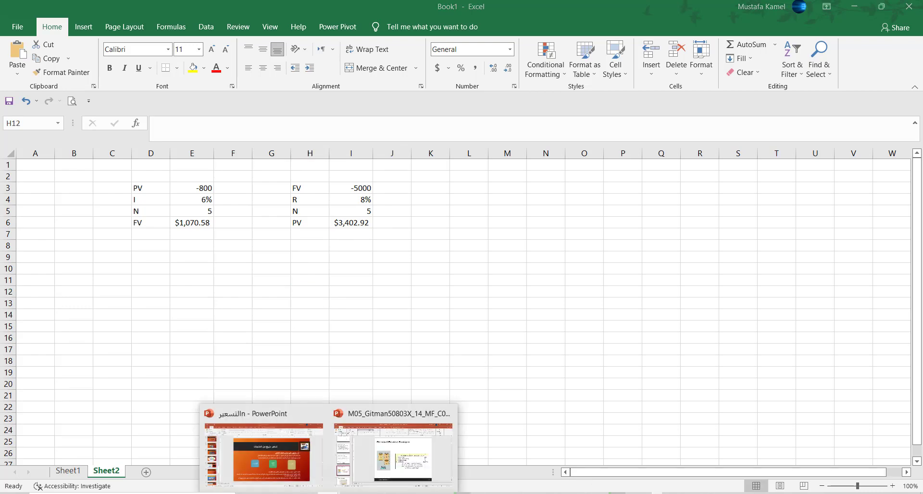
pyautogui.click(369, 470)
pyautogui.click(80, 356)
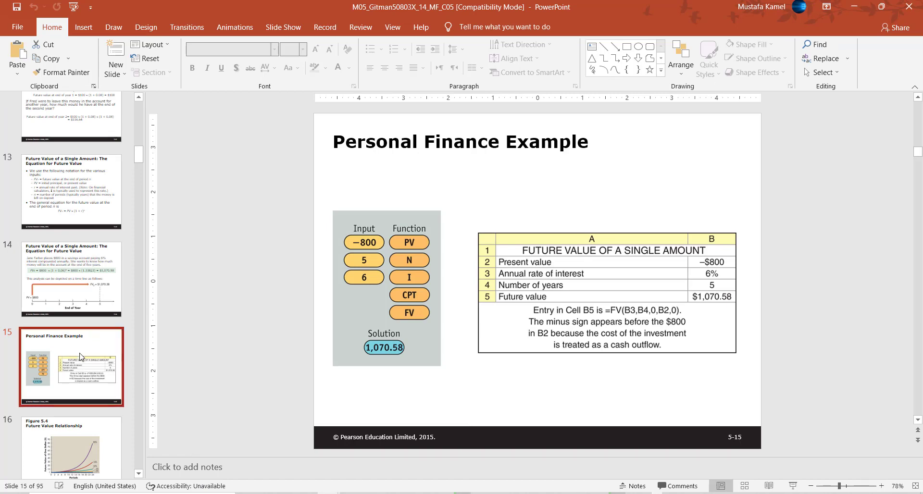
pyautogui.press('Down')
pyautogui.press('Down')
pyautogui.press('Down')
pyautogui.press('Down')
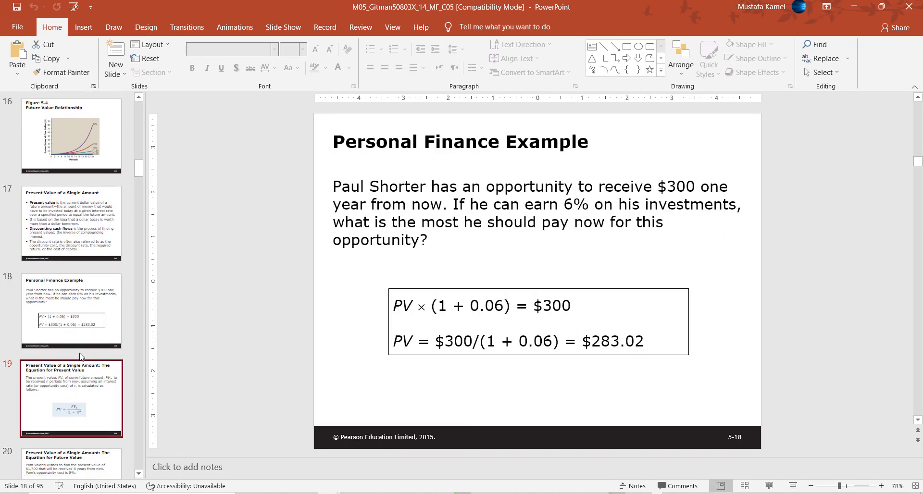
pyautogui.press('Up')
pyautogui.press('Down')
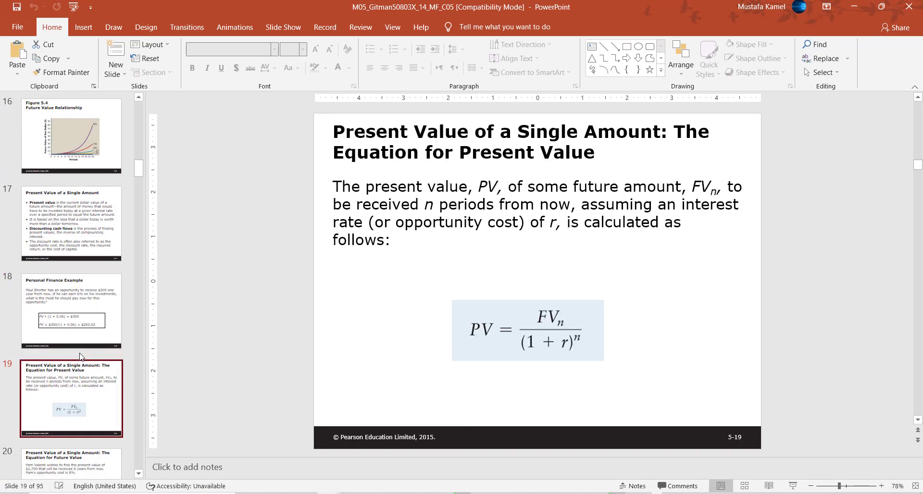